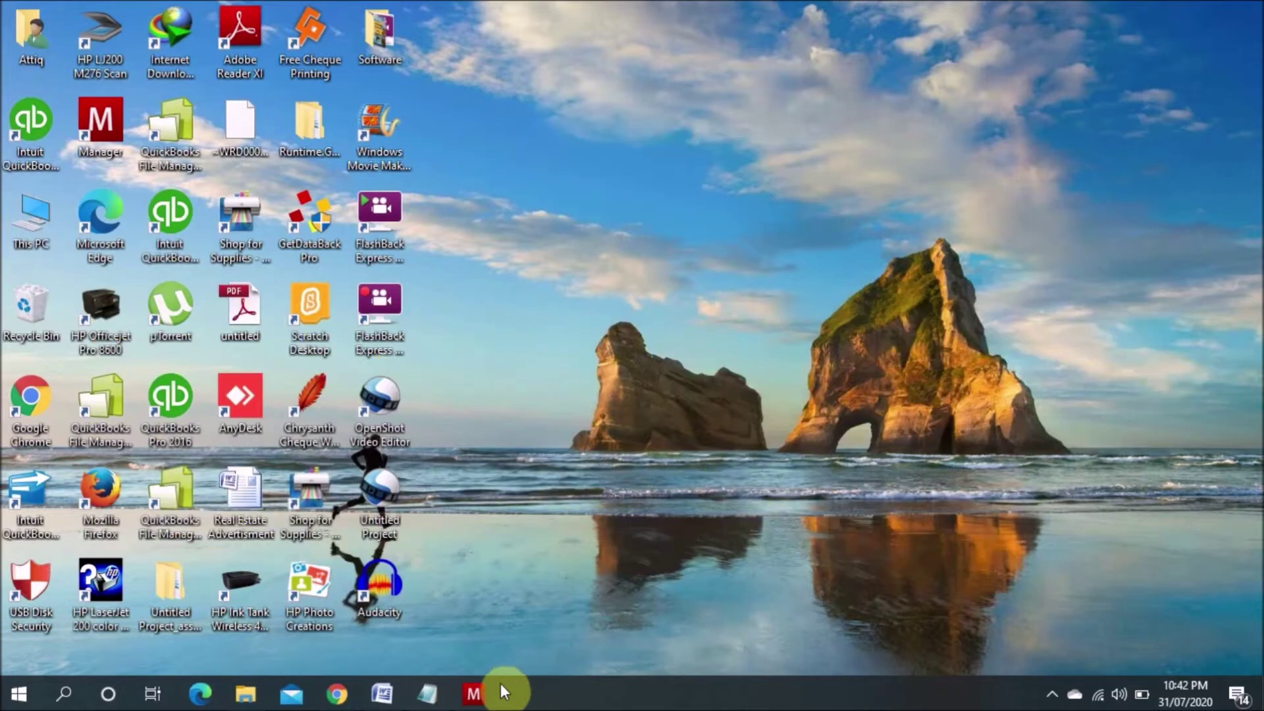
- Bring the Chrome window showing Manager's download page (manager.io/download) to the front
mouse_move(338, 690)
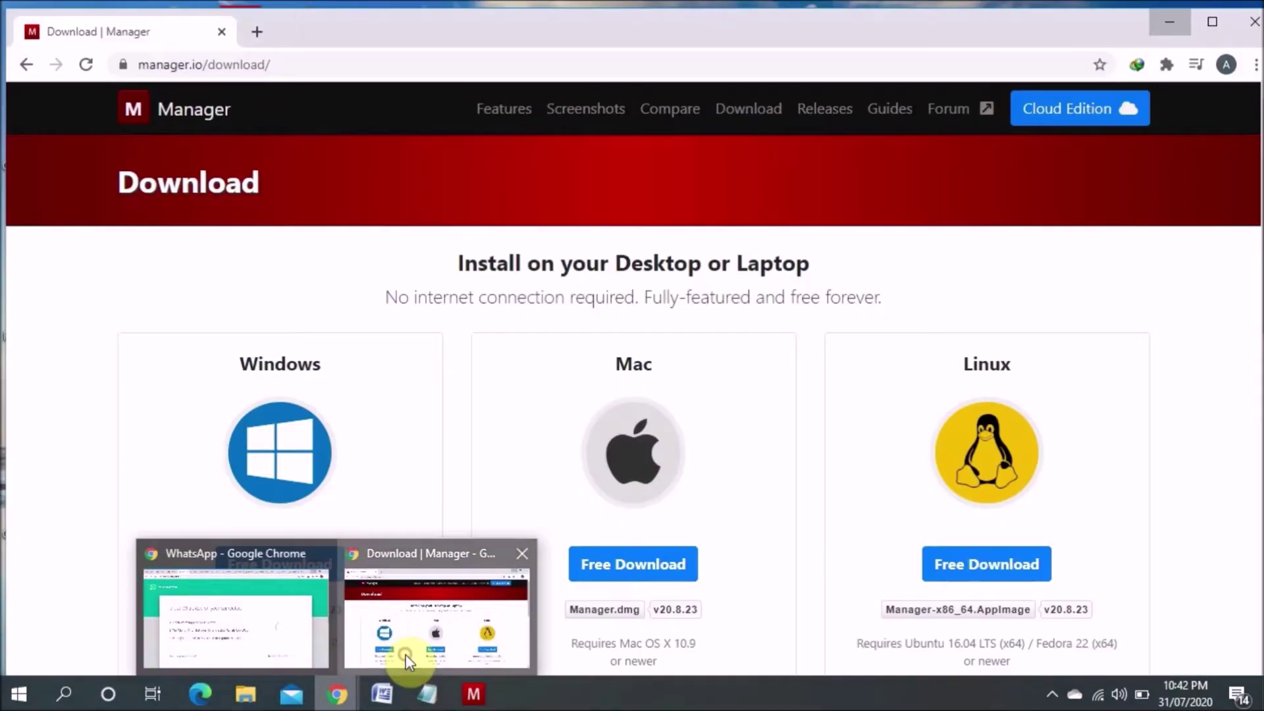
left_click(406, 655)
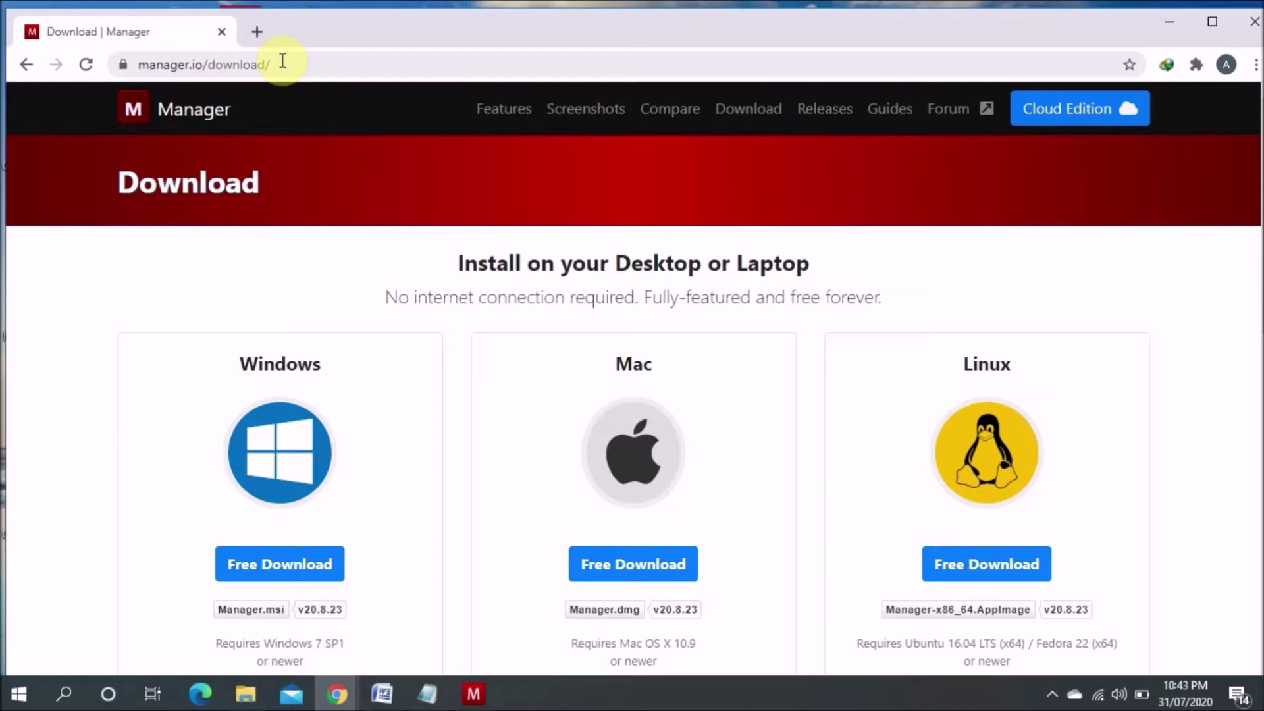
left_click(31, 67)
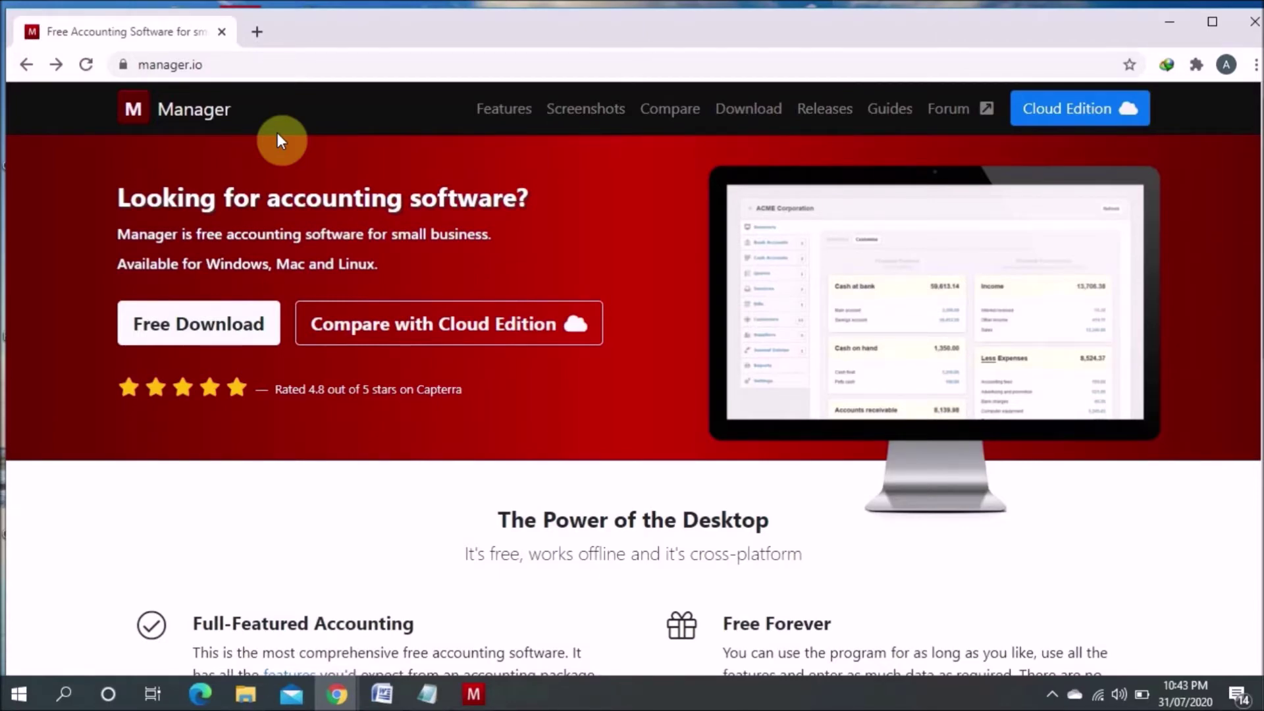
left_click(181, 332)
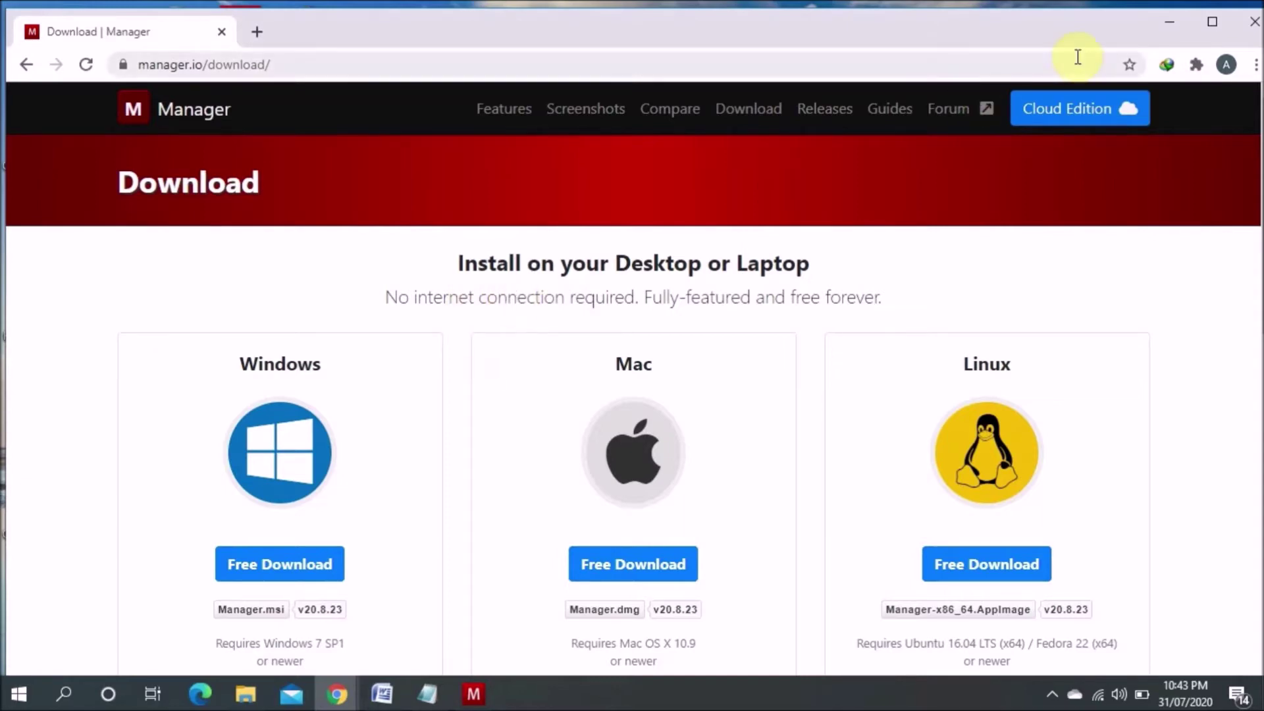
left_click(1170, 27)
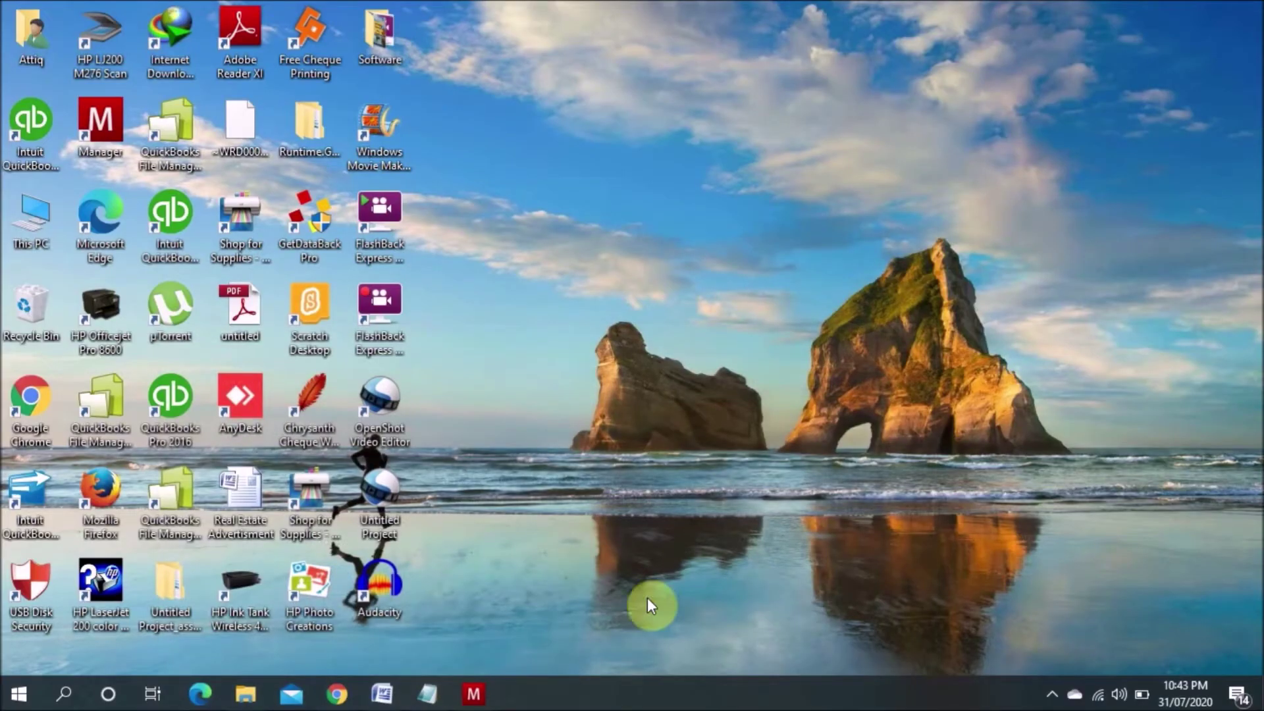
- Switch from Chrome to Manager's Businesses list and show the Add Business options
left_click(486, 692)
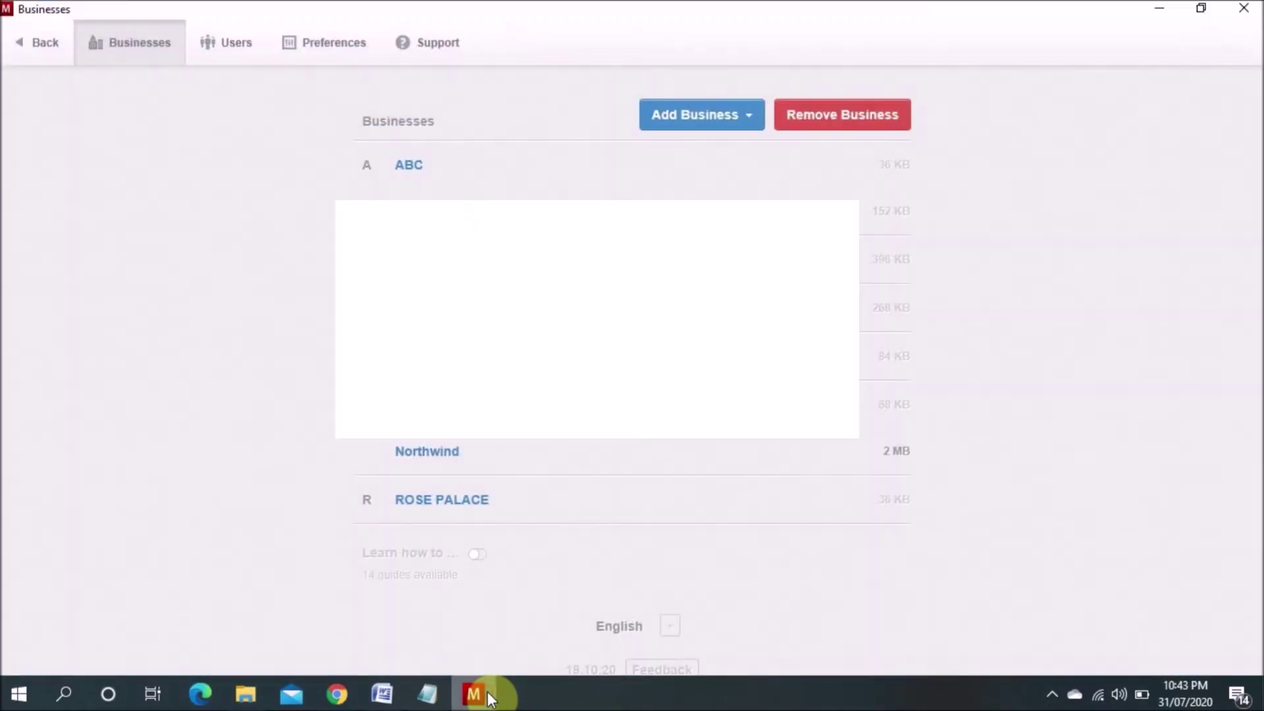
left_click(488, 697)
left_click(466, 697)
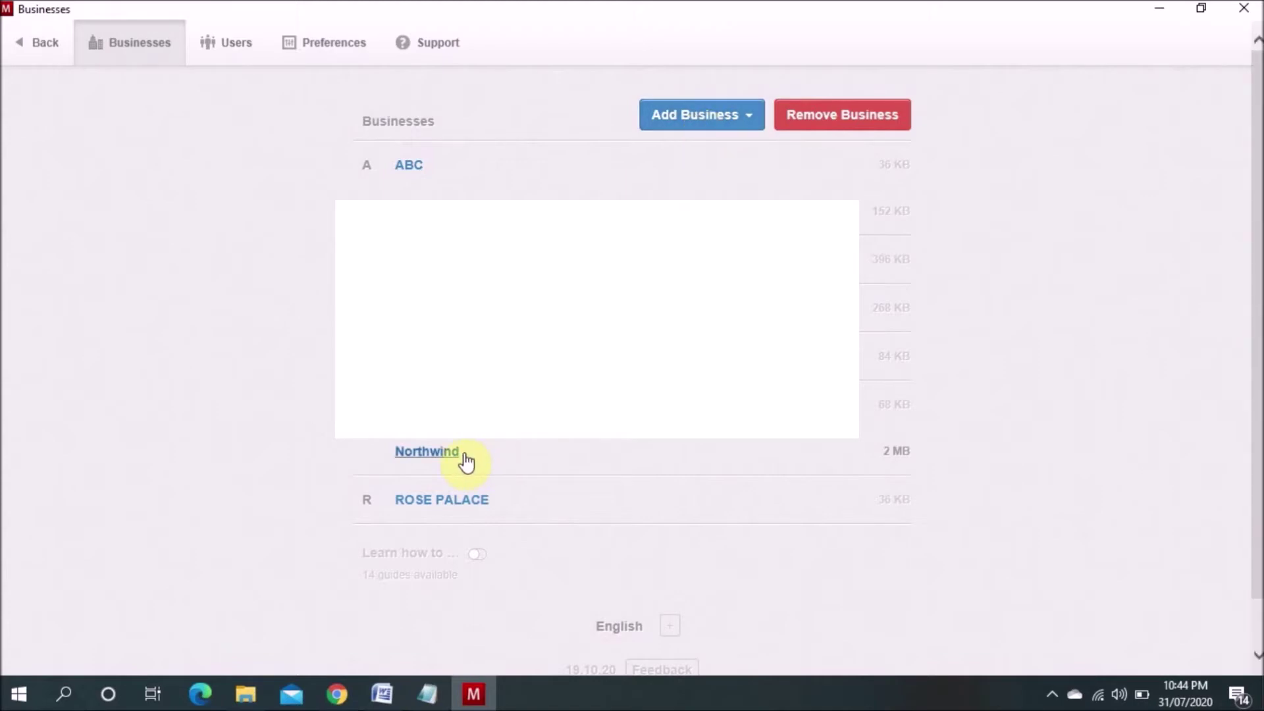
left_click(751, 121)
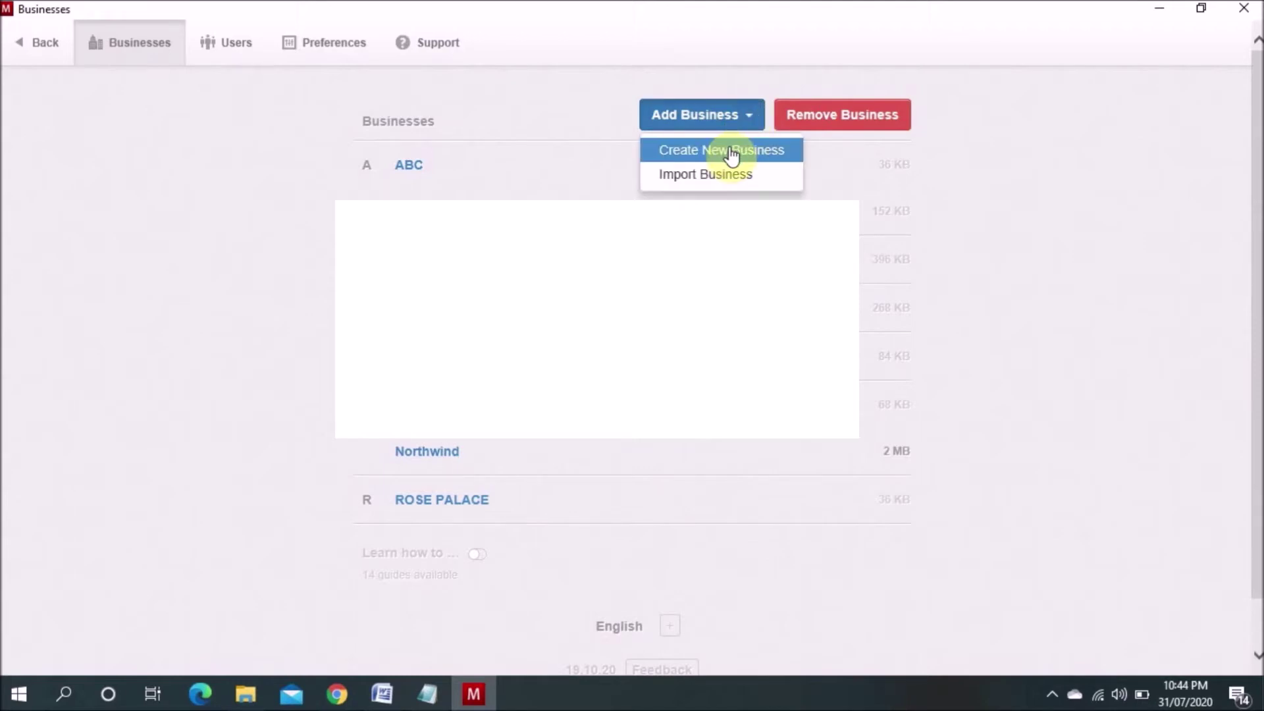
- Create a new business named 'XYZ Trading LLC' and open its settings
left_click(733, 153)
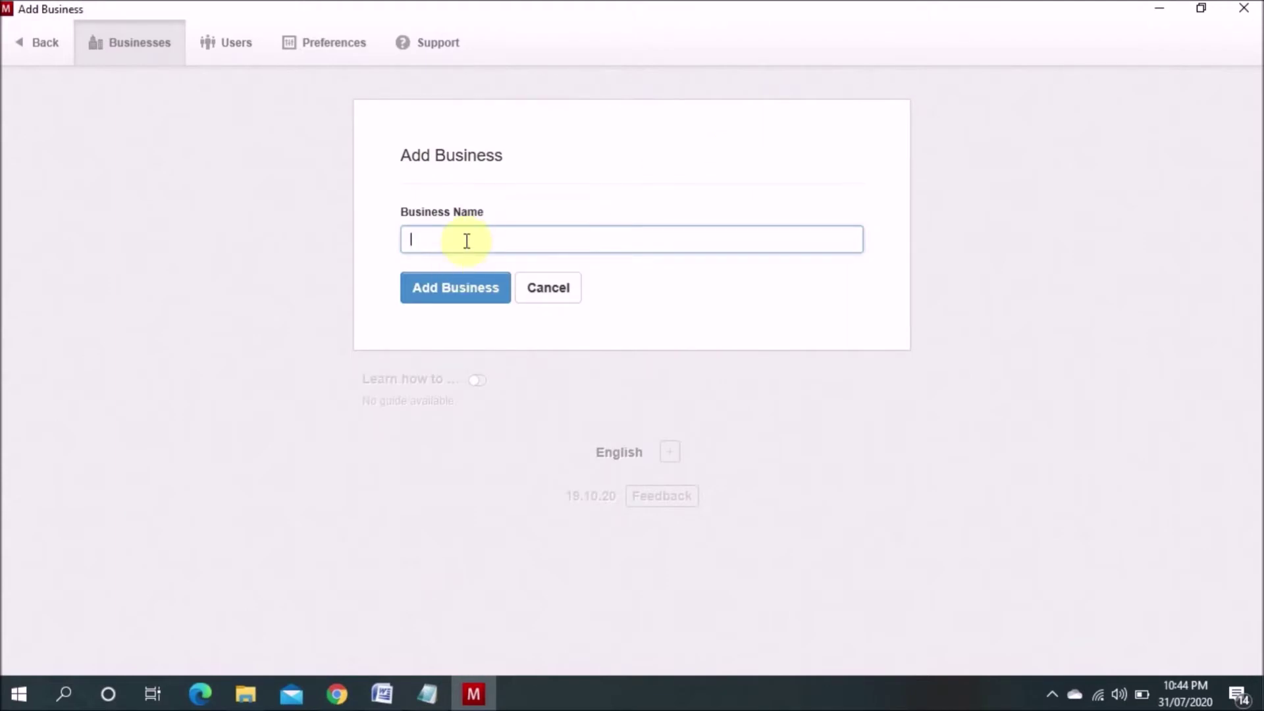
type("XYZTrading LLC")
key("Left")
key("Left")
key("Left")
key("Left")
key("Left")
key("Left")
key("Left")
key("Left")
key("Left")
key("Left")
key("Left")
left_click(464, 288)
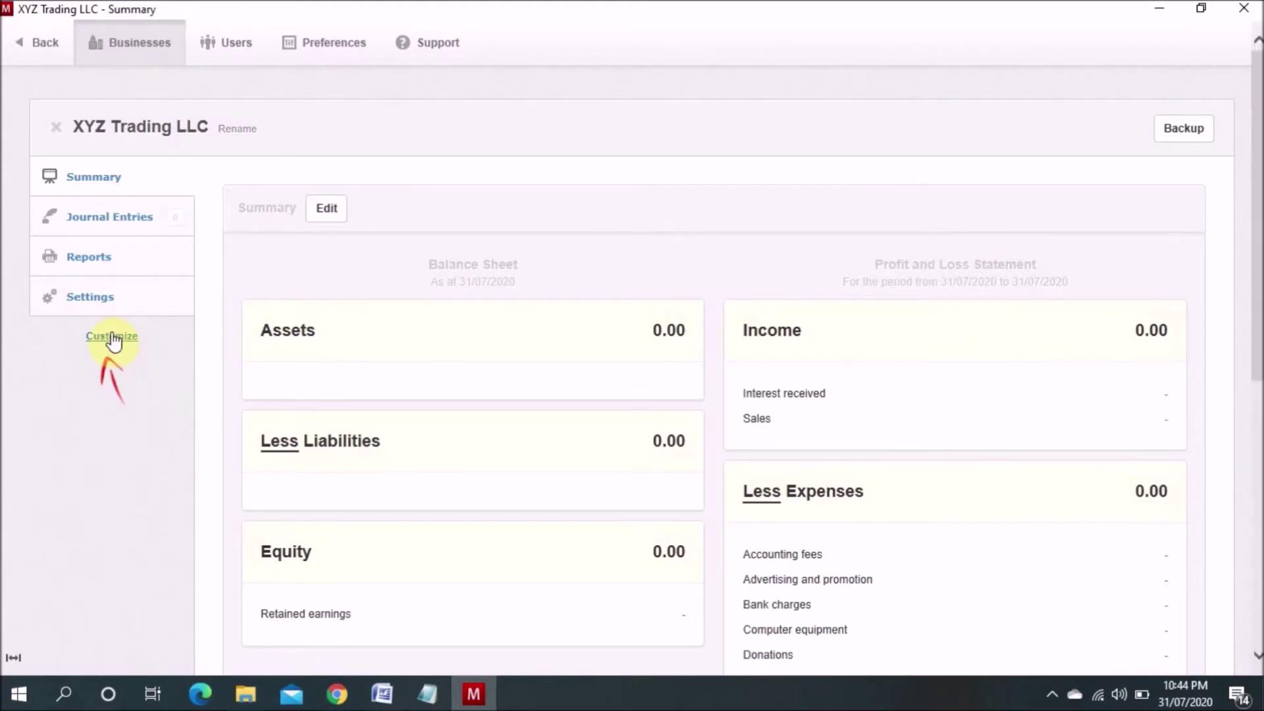
left_click(97, 311)
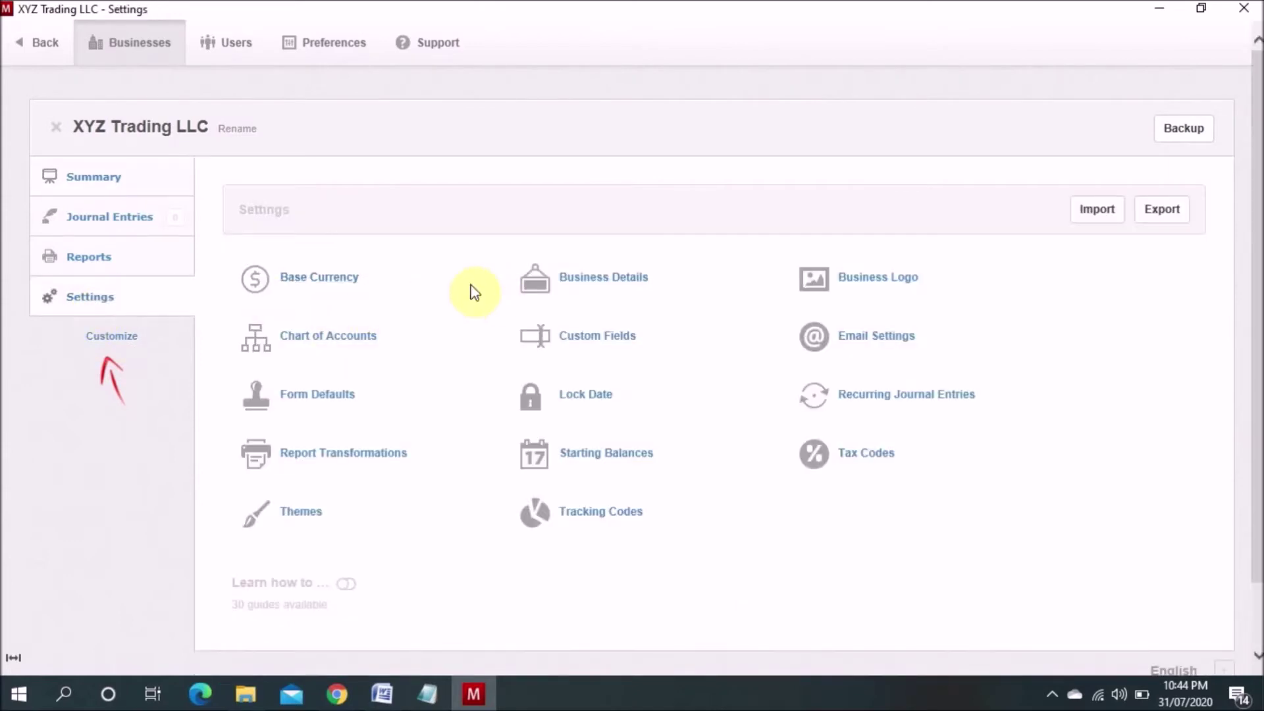
- Change the base currency to PKR - Pakistani Rupee and save it
left_click(332, 285)
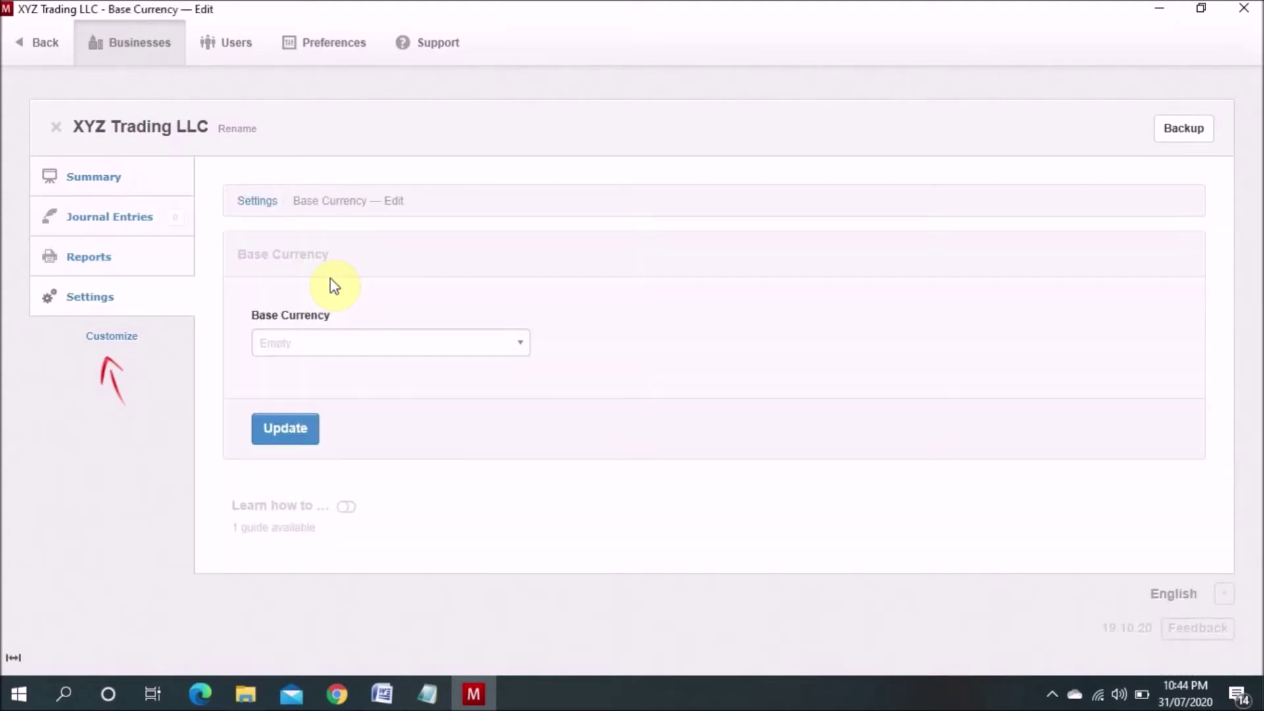
left_click(525, 343)
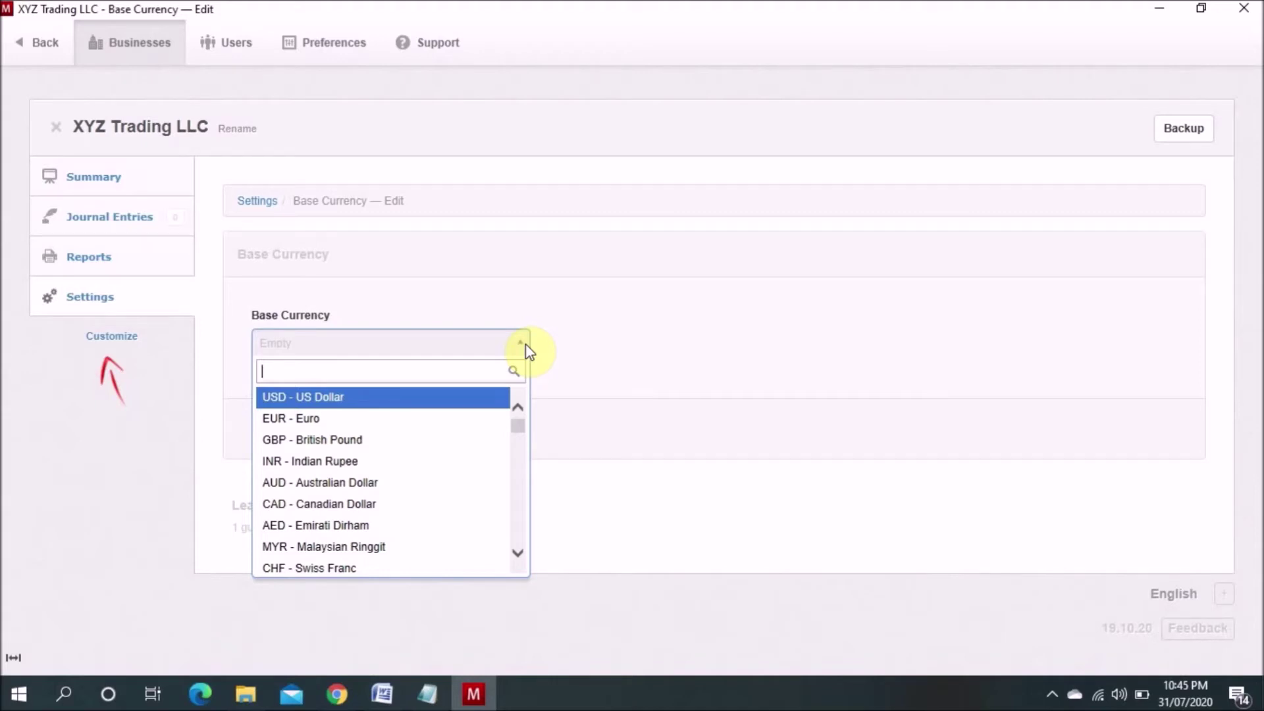
type("pak")
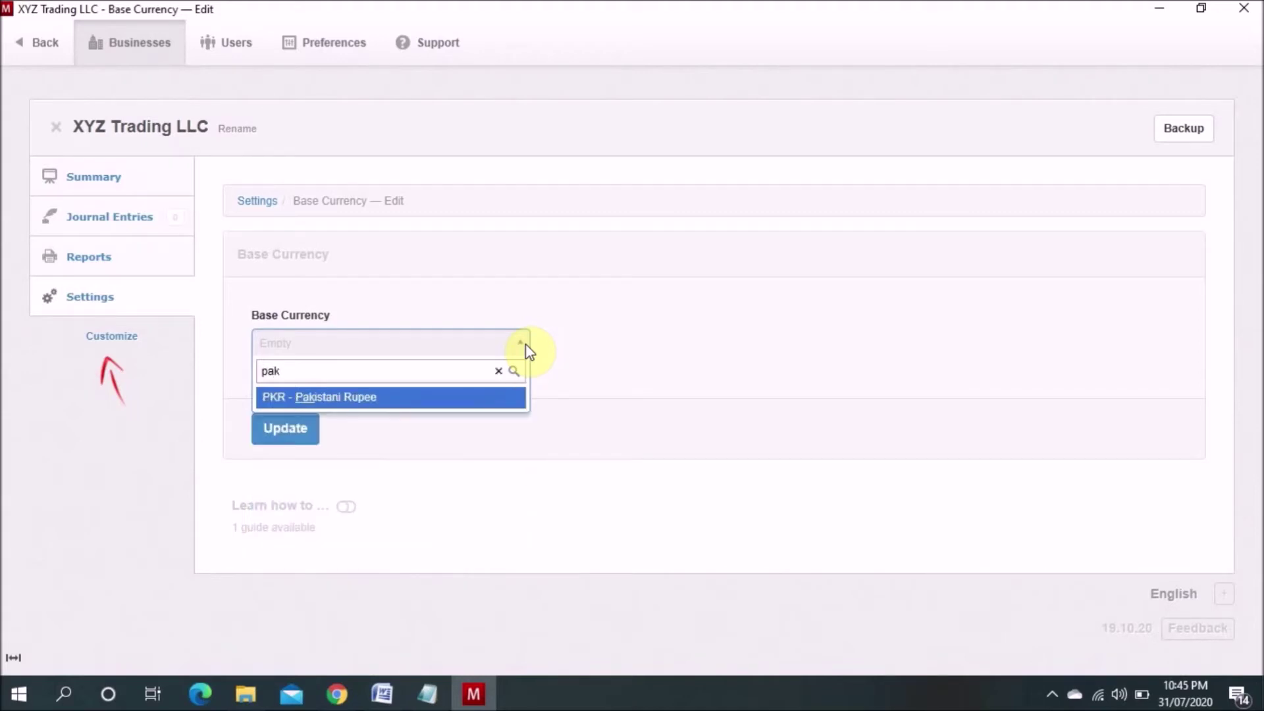
key("Return")
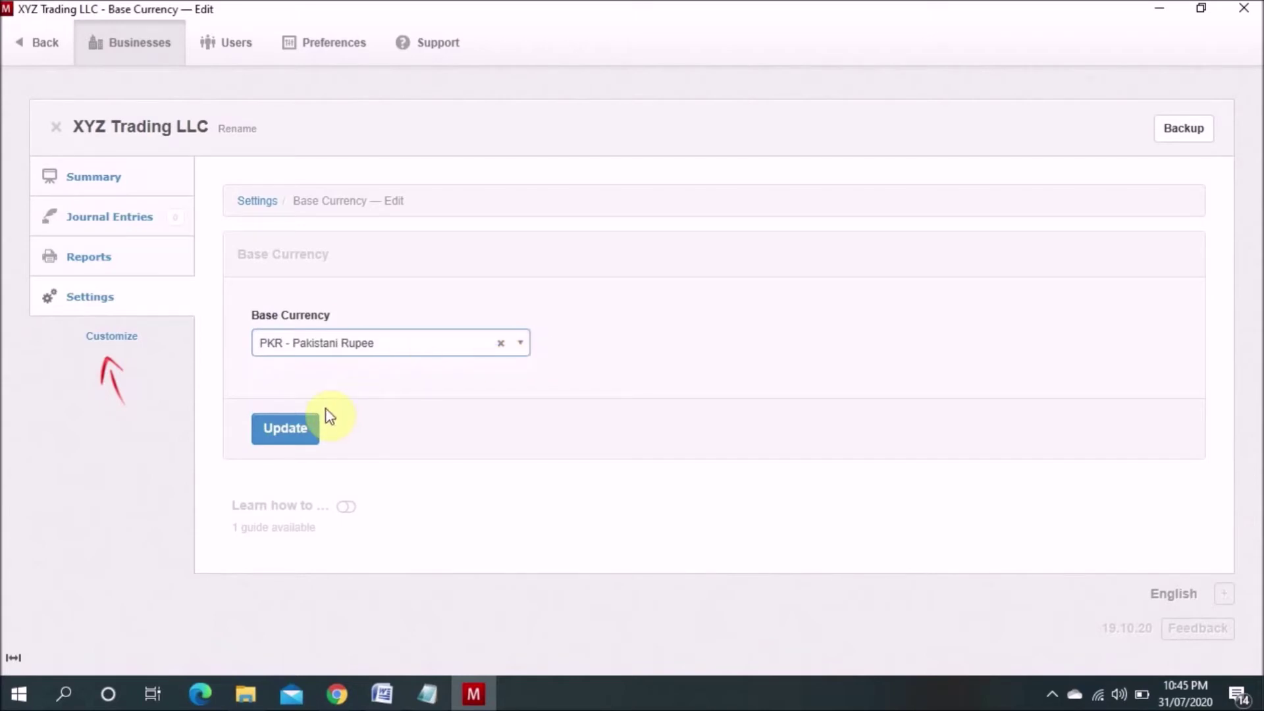
left_click(292, 436)
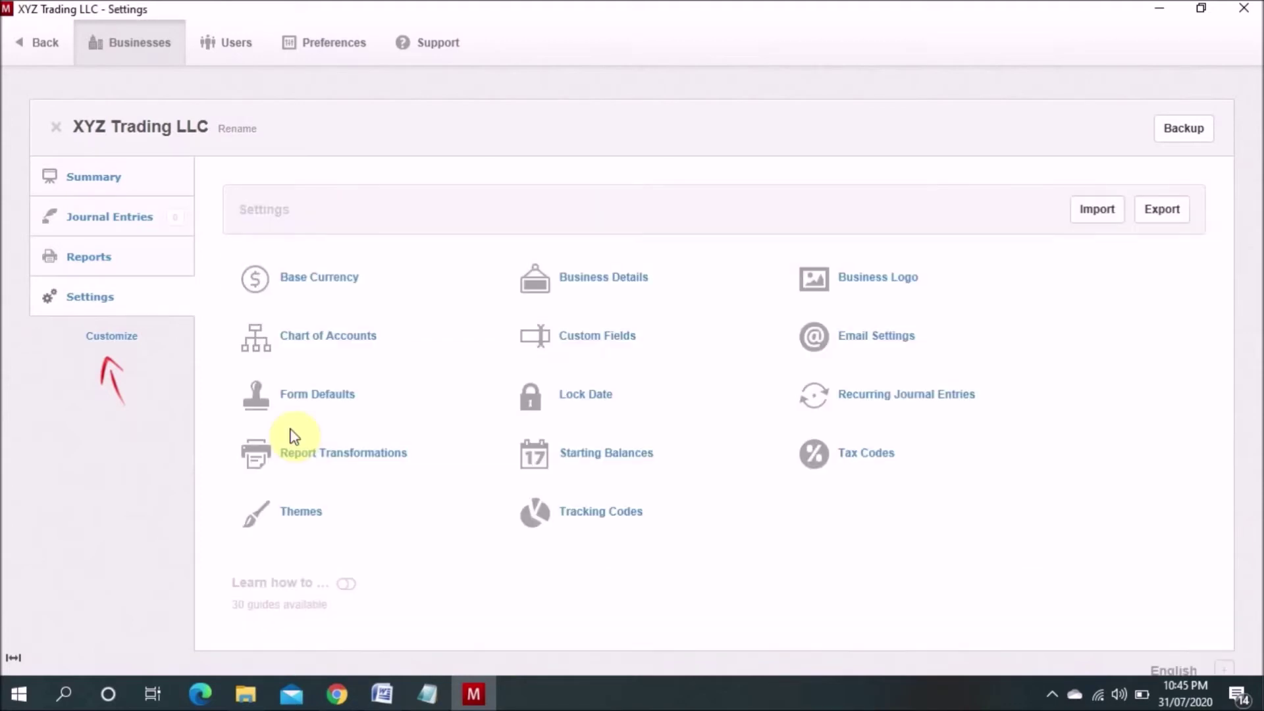
- Save 'Address' as the business address, glance at the Business Logo page, and return to Settings
left_click(614, 286)
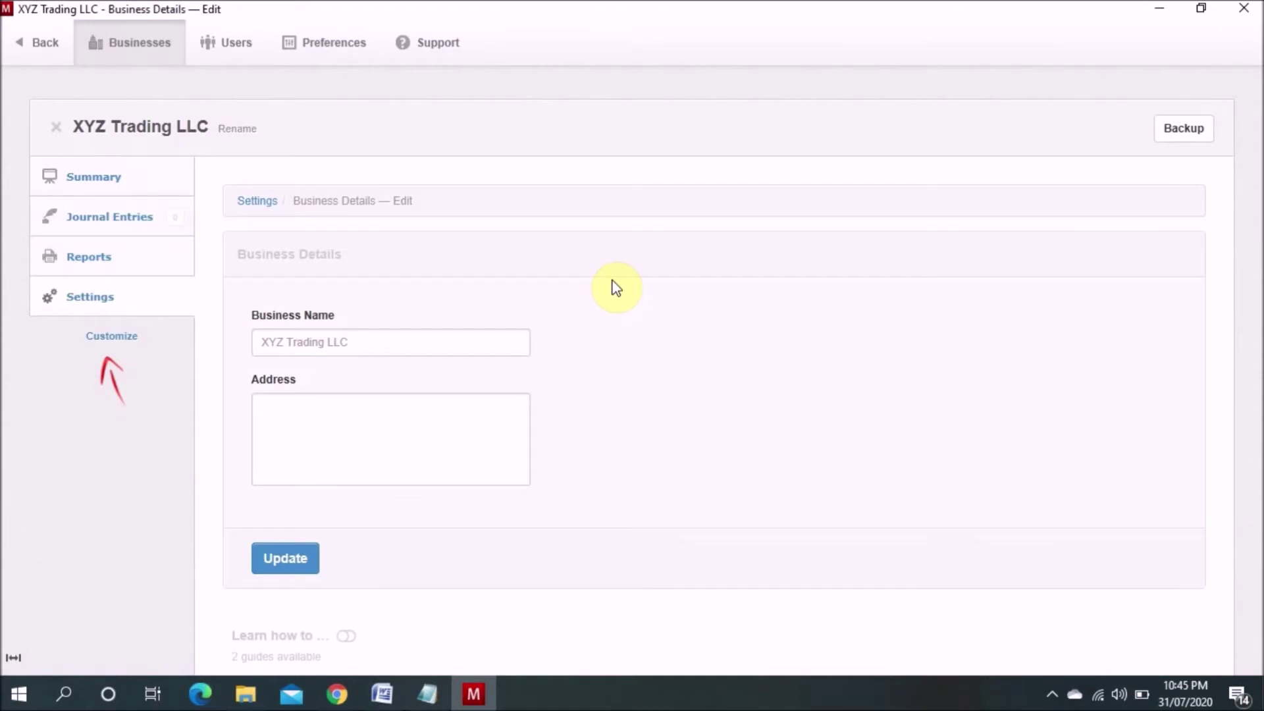
left_click(310, 433)
type("Adr")
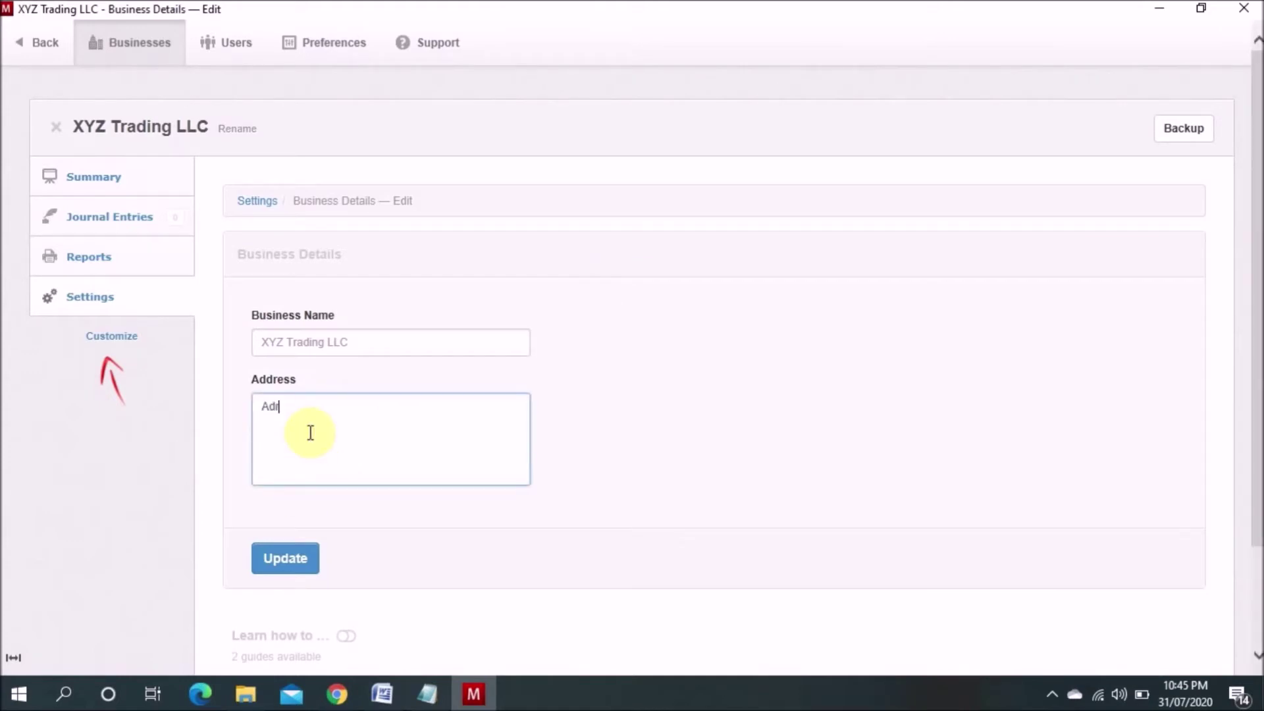
key("BackSpace")
type("dres")
key("BackSpace")
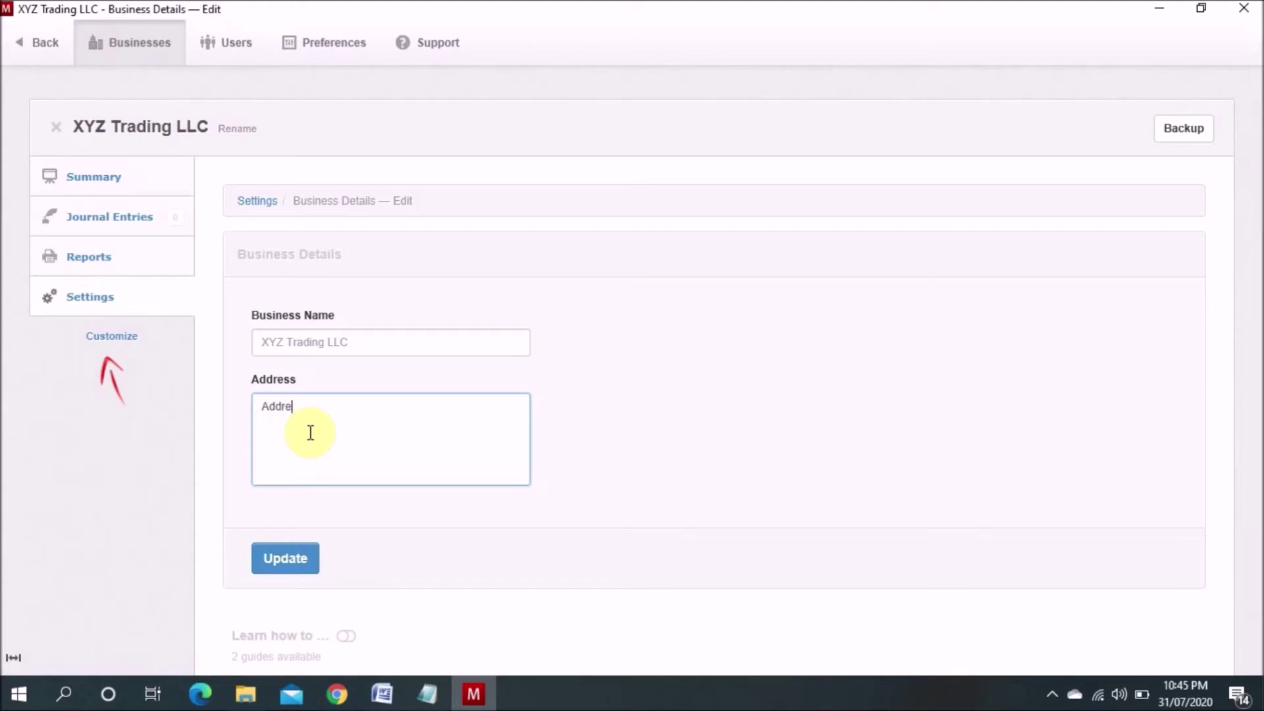
type("ss")
left_click(279, 559)
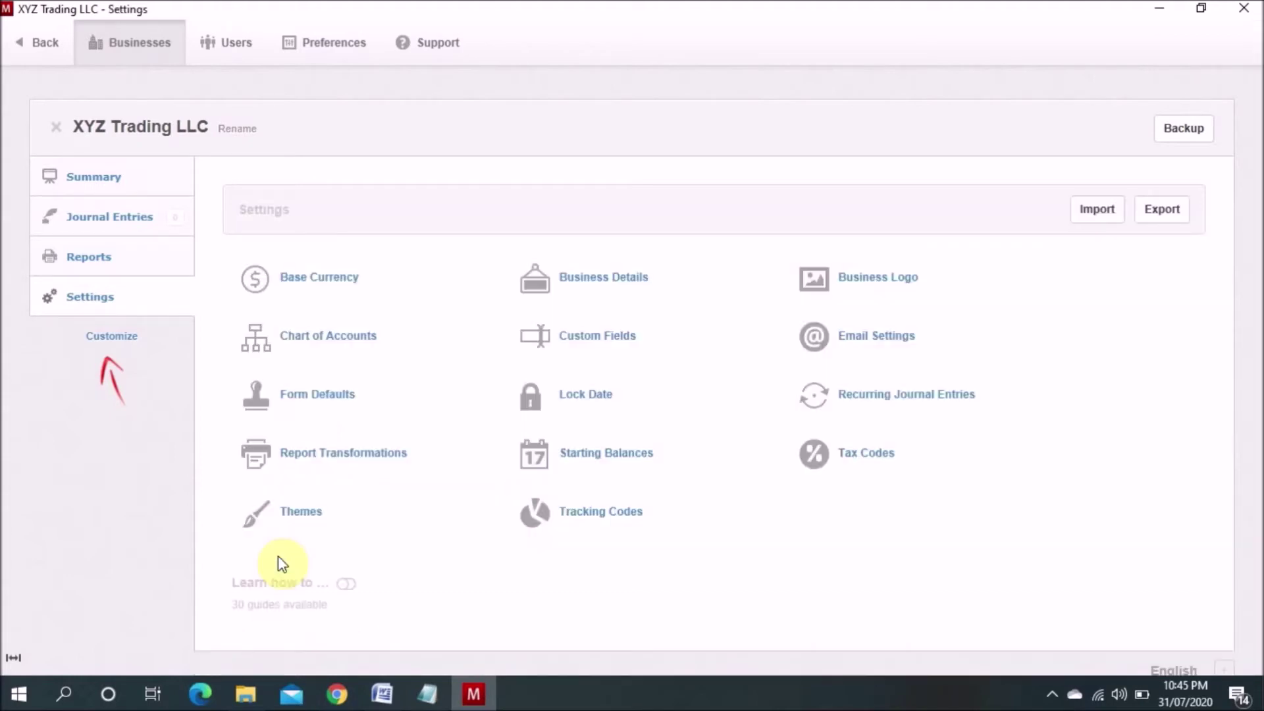
left_click(866, 282)
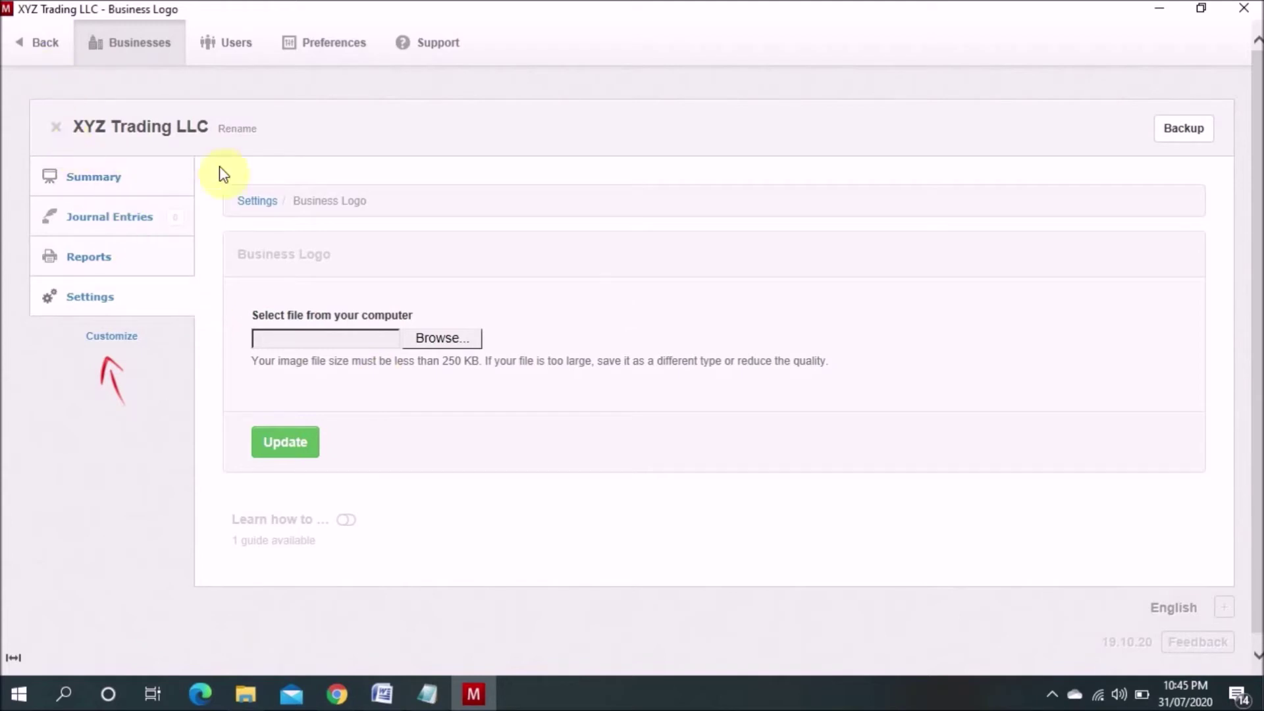
left_click(257, 201)
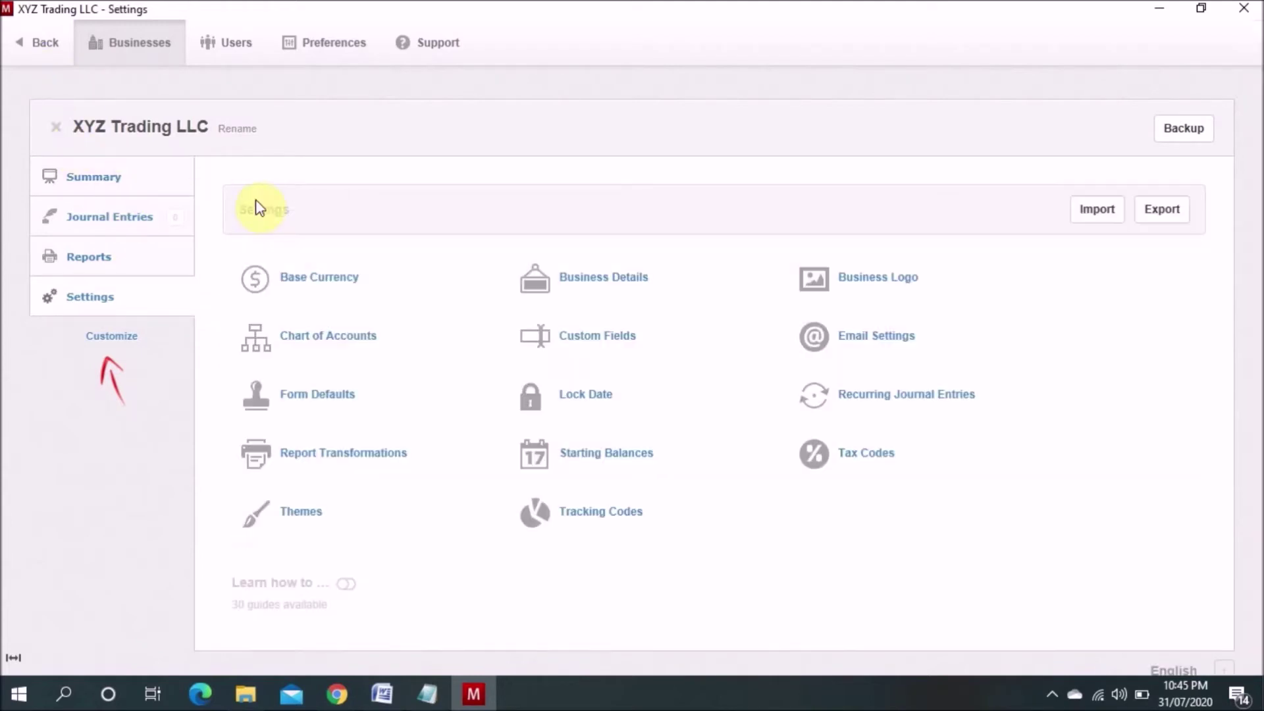
- Browse the default Chart of Accounts, then go back to the Settings overview
left_click(333, 346)
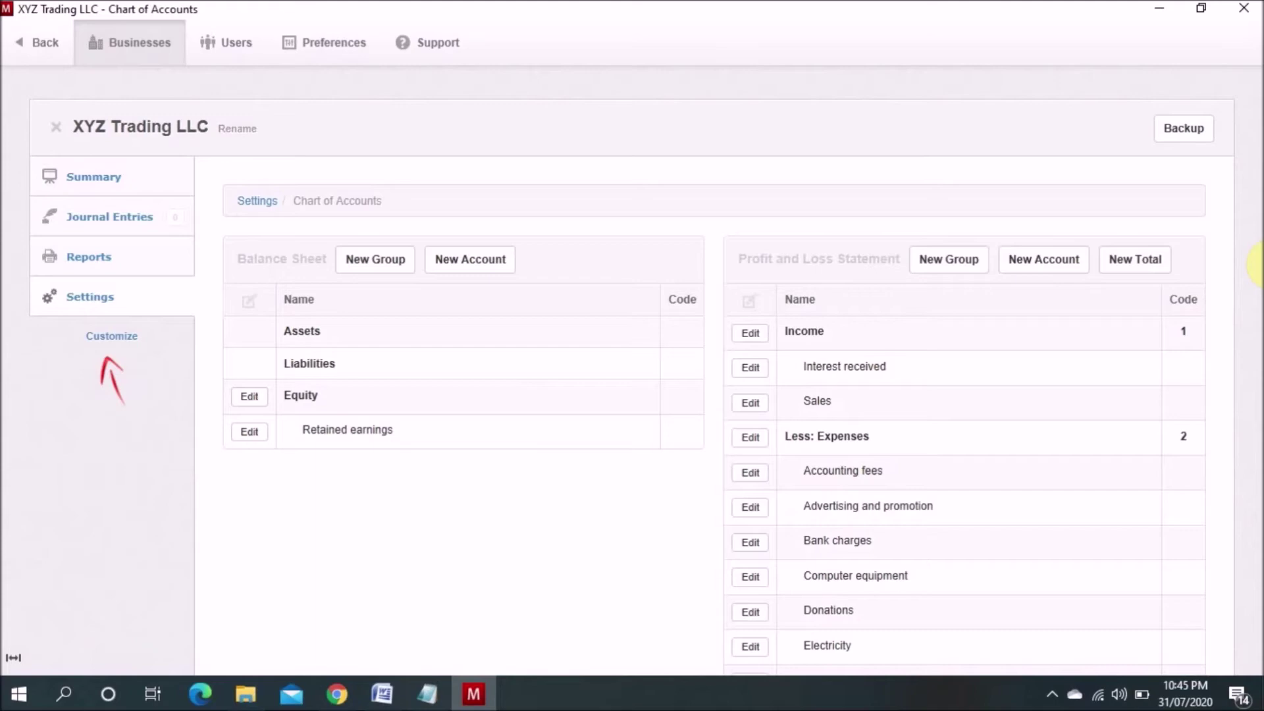
left_click_drag(1258, 214, 1258, 303)
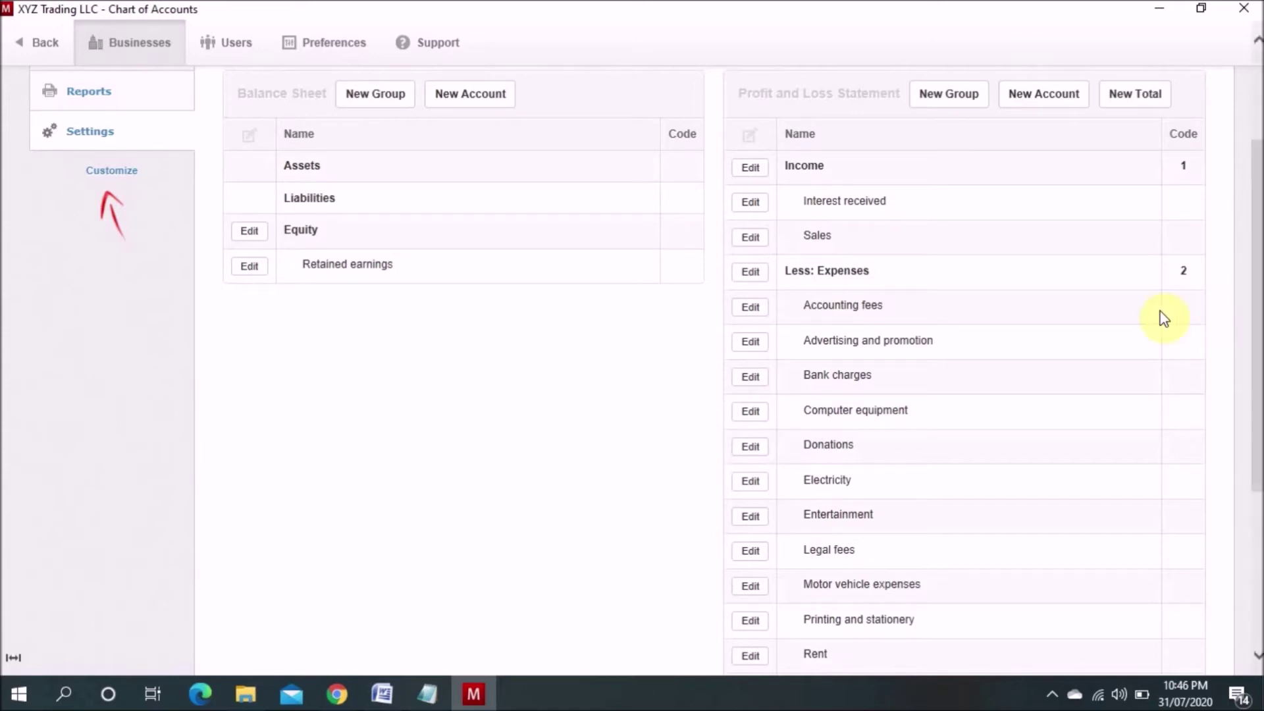
scroll(559, 432, "up", 3)
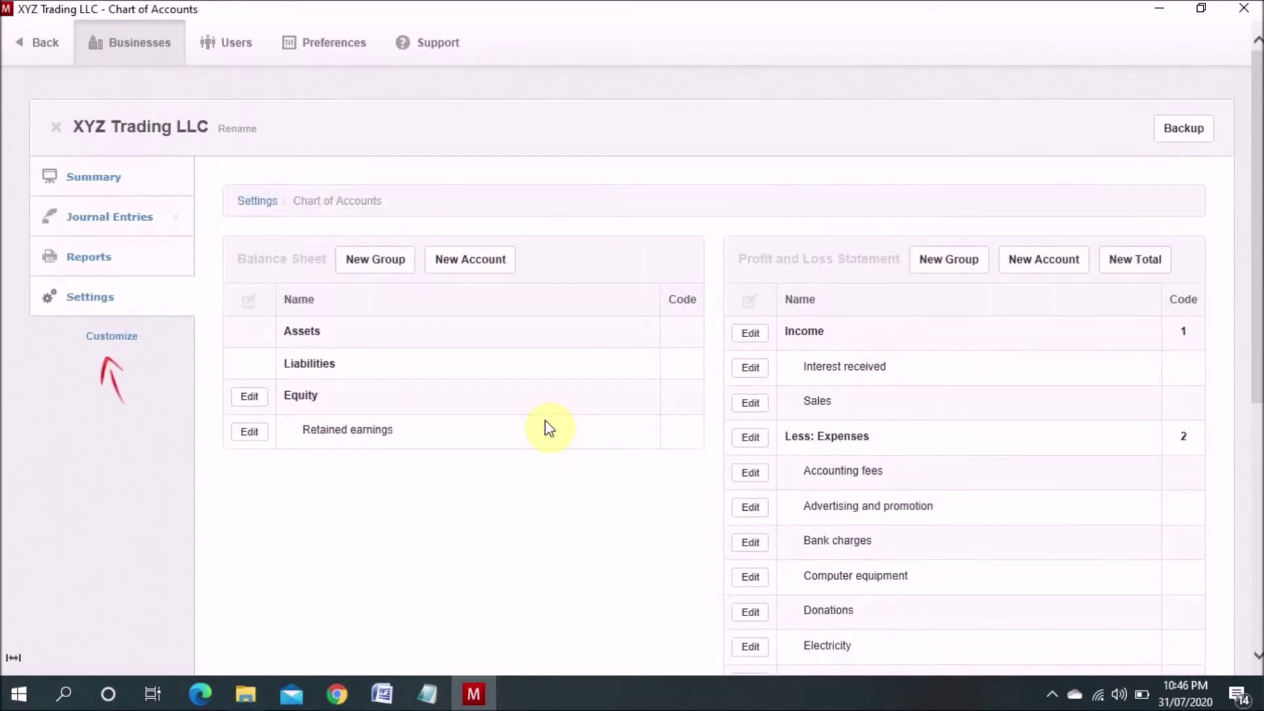
left_click(245, 207)
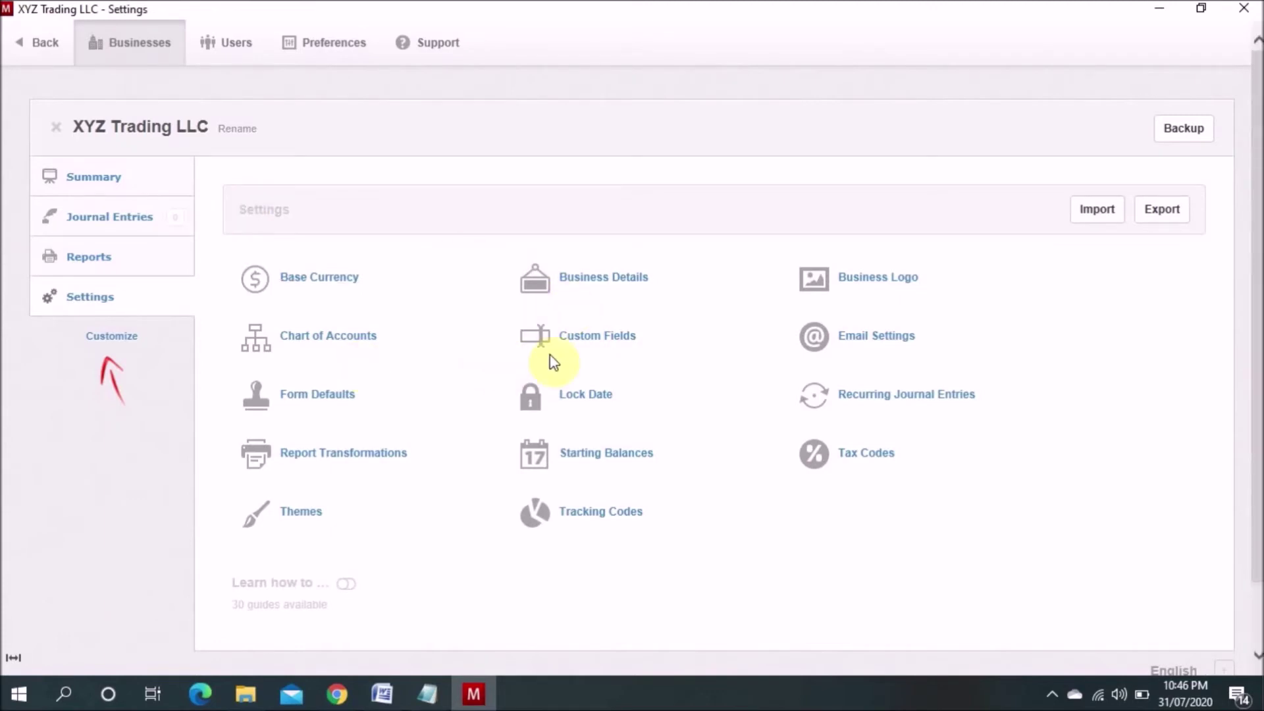
- View the empty Custom Fields page, then bring up the Customize module list
left_click(615, 342)
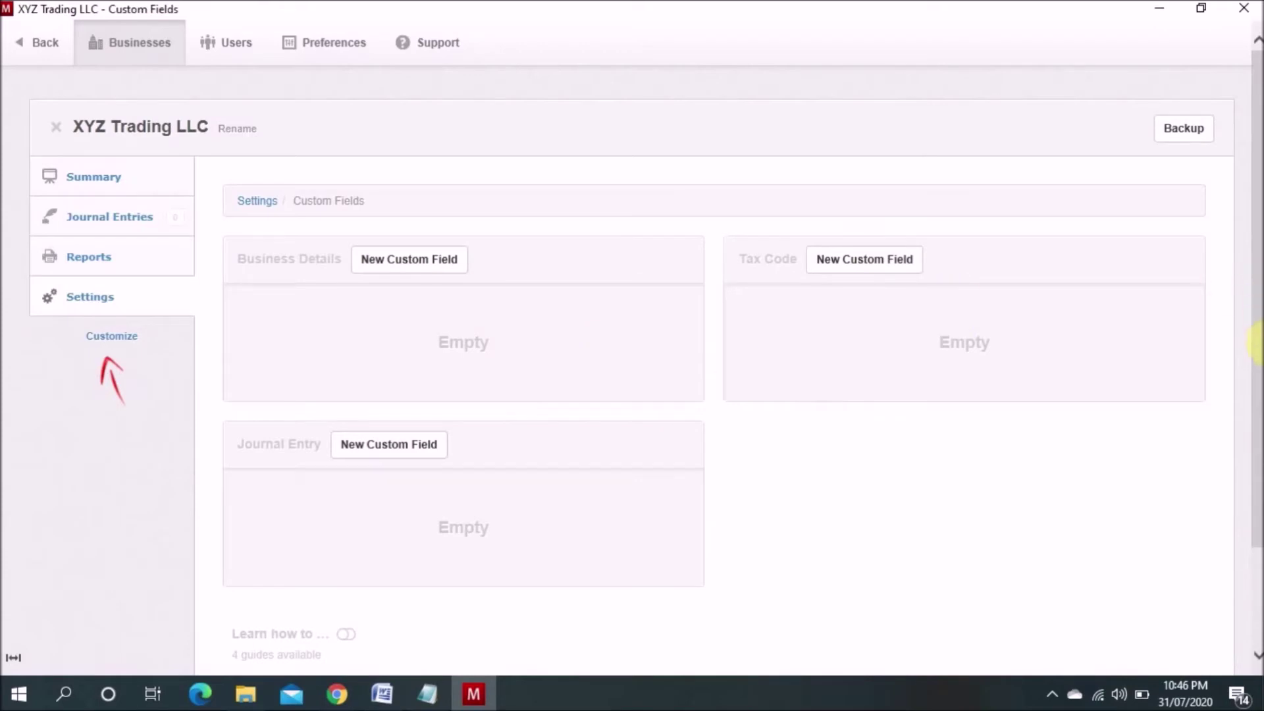
mouse_move(1258, 339)
left_mouse_down()
mouse_move(1258, 540)
mouse_move(1256, 315)
left_mouse_up()
left_click(111, 336)
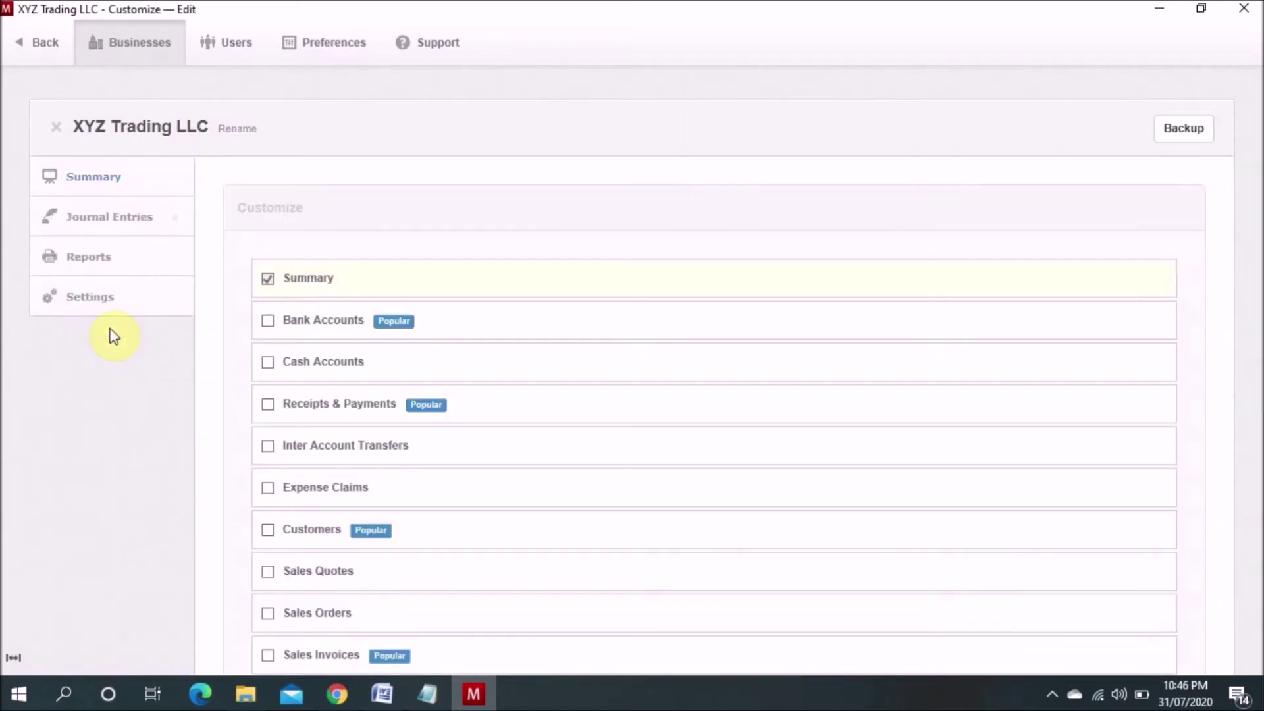
- Enable the bank, cash, receipts and transfers modules, plus Expense Claims, Customers and sales quotes-to-credit-notes
left_click_drag(1258, 200, 1254, 235)
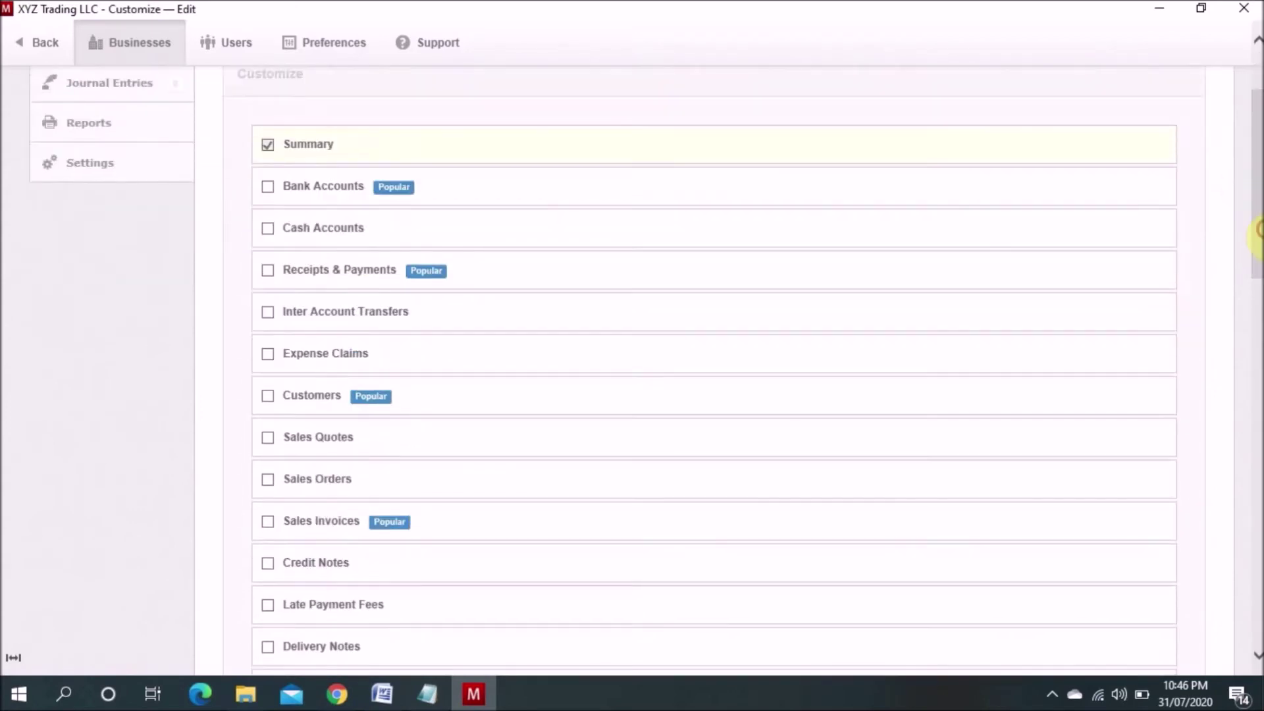
left_click(268, 188)
left_click(268, 229)
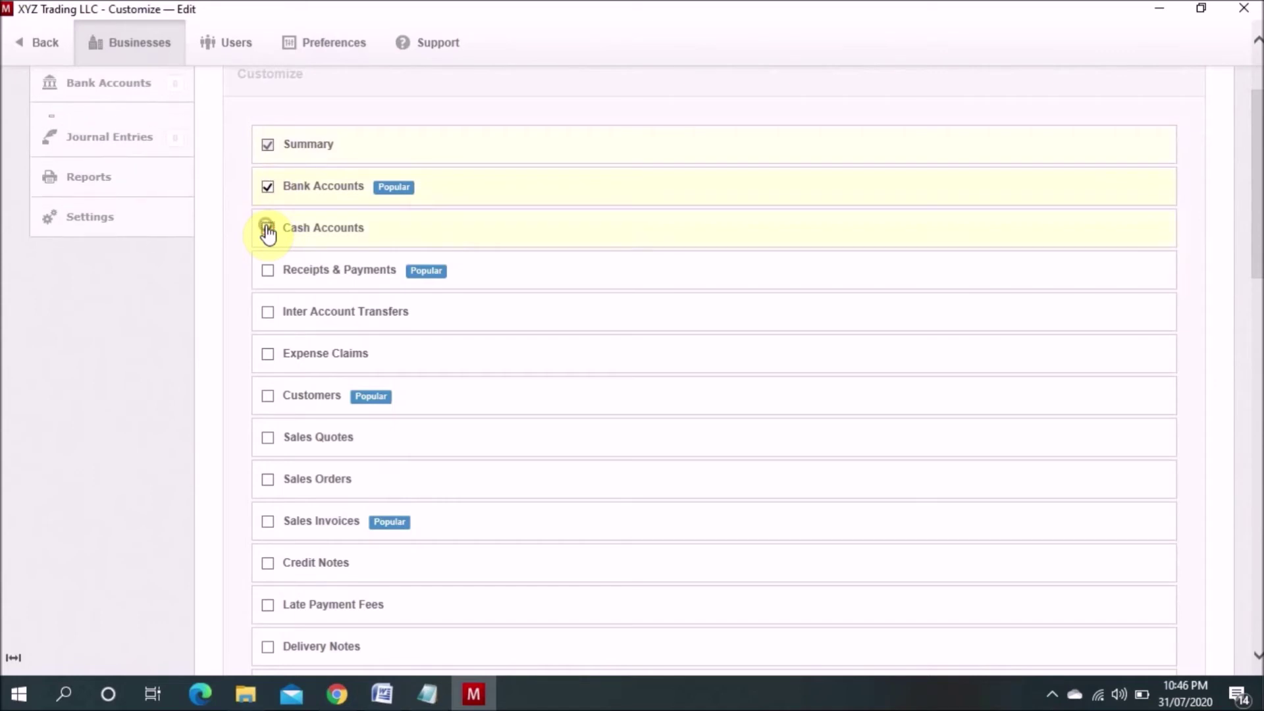
left_click(270, 275)
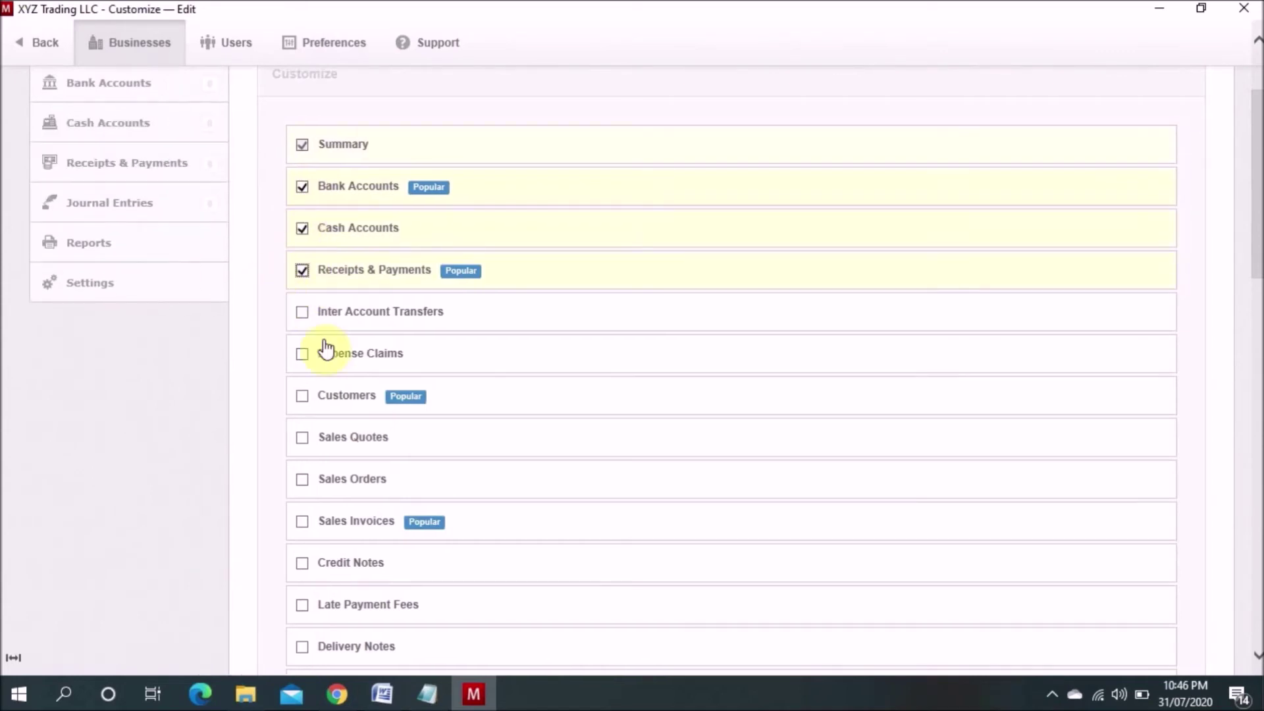
left_click(312, 319)
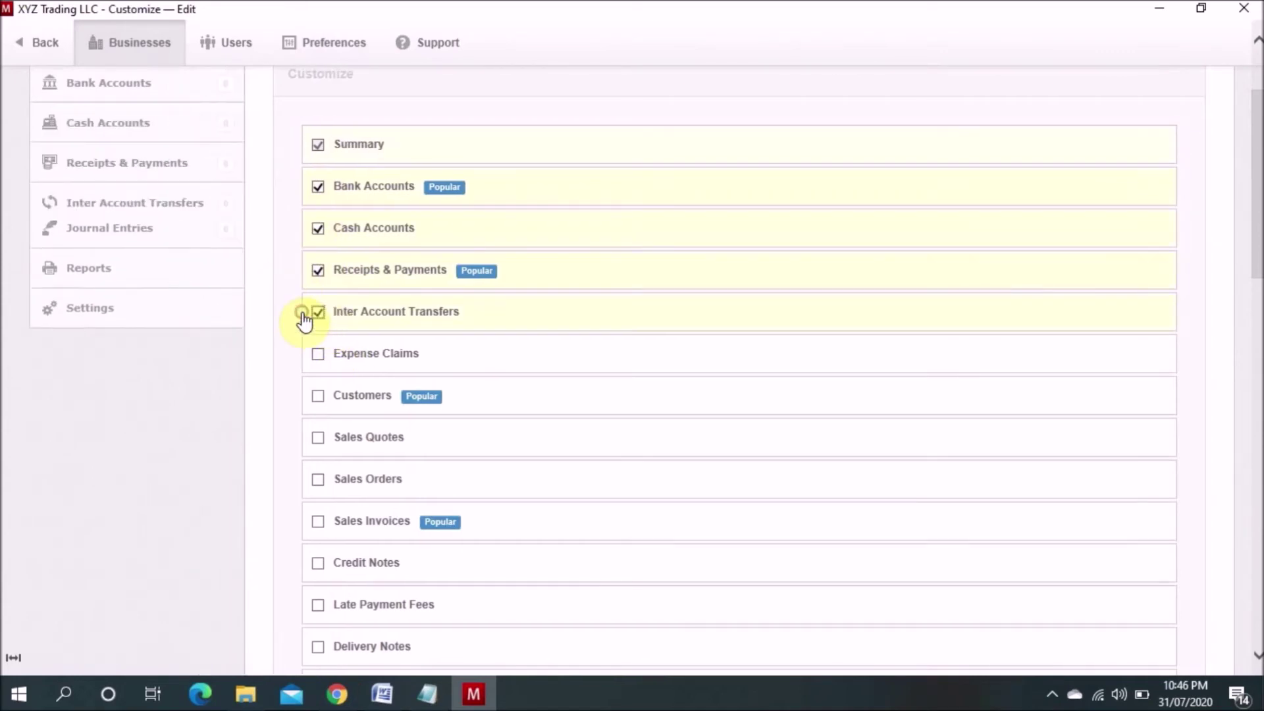
left_click(319, 359)
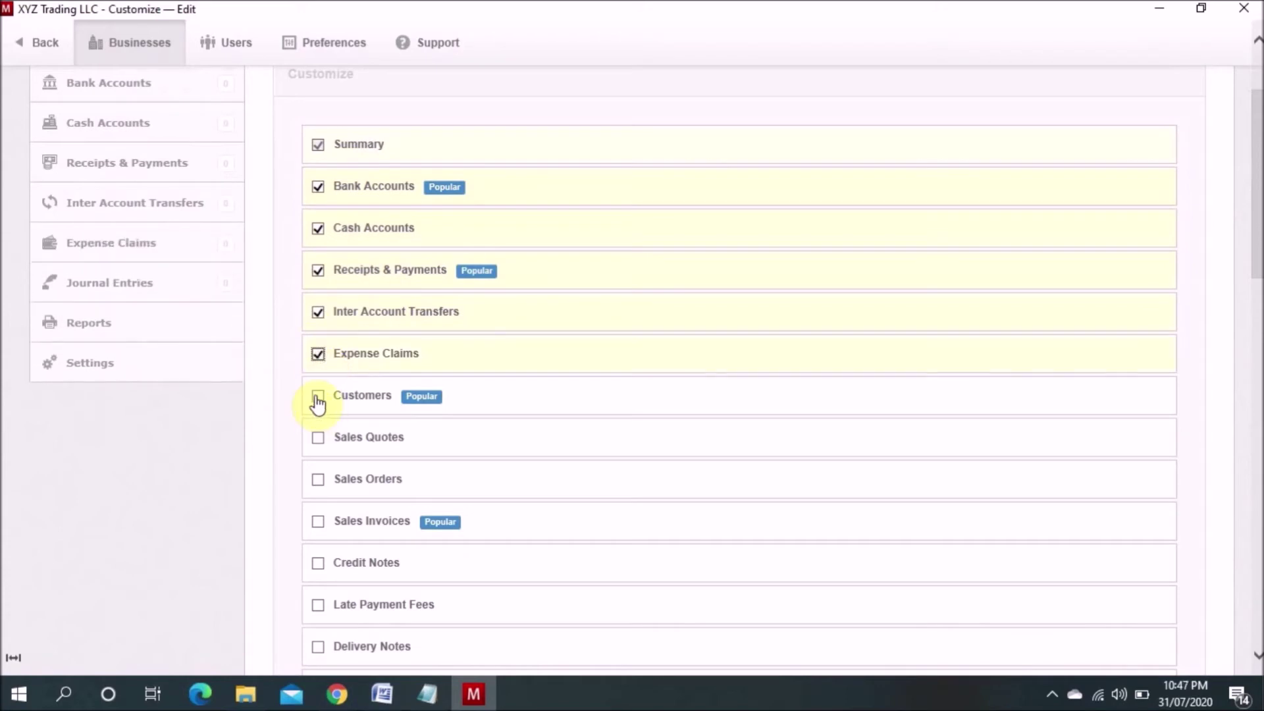
left_click(318, 399)
left_click(319, 439)
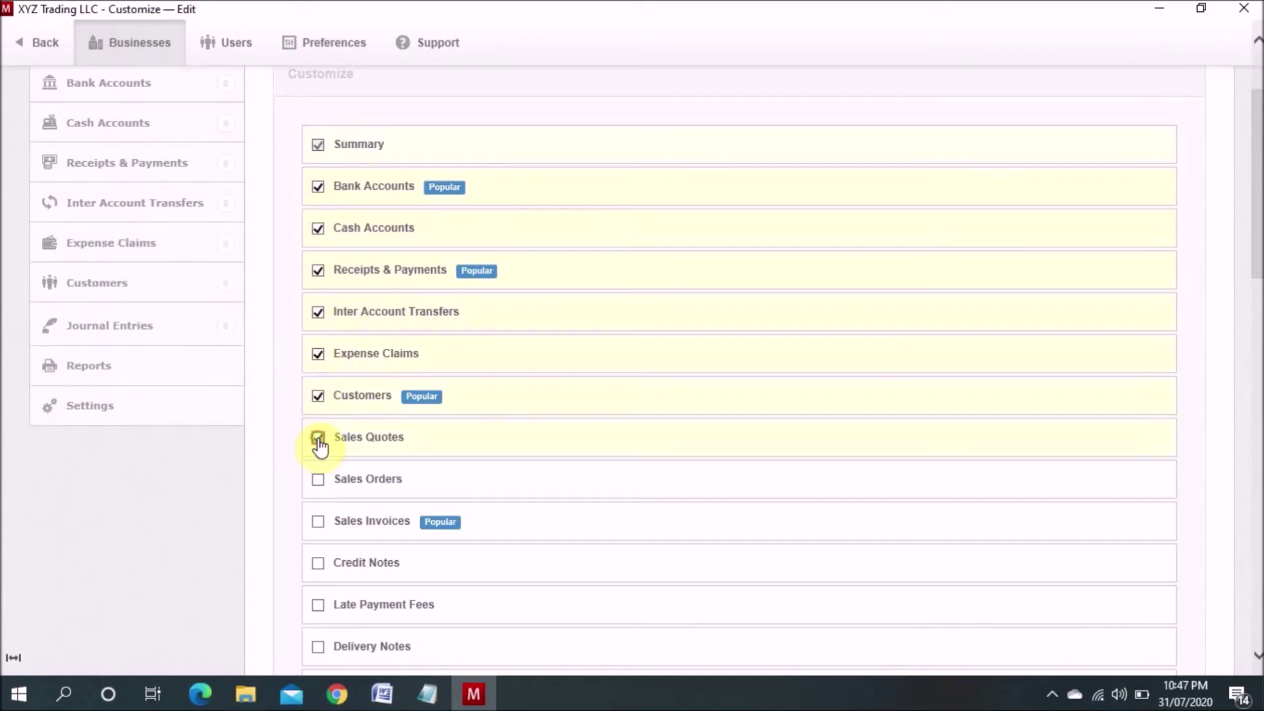
left_click(319, 480)
left_click(319, 527)
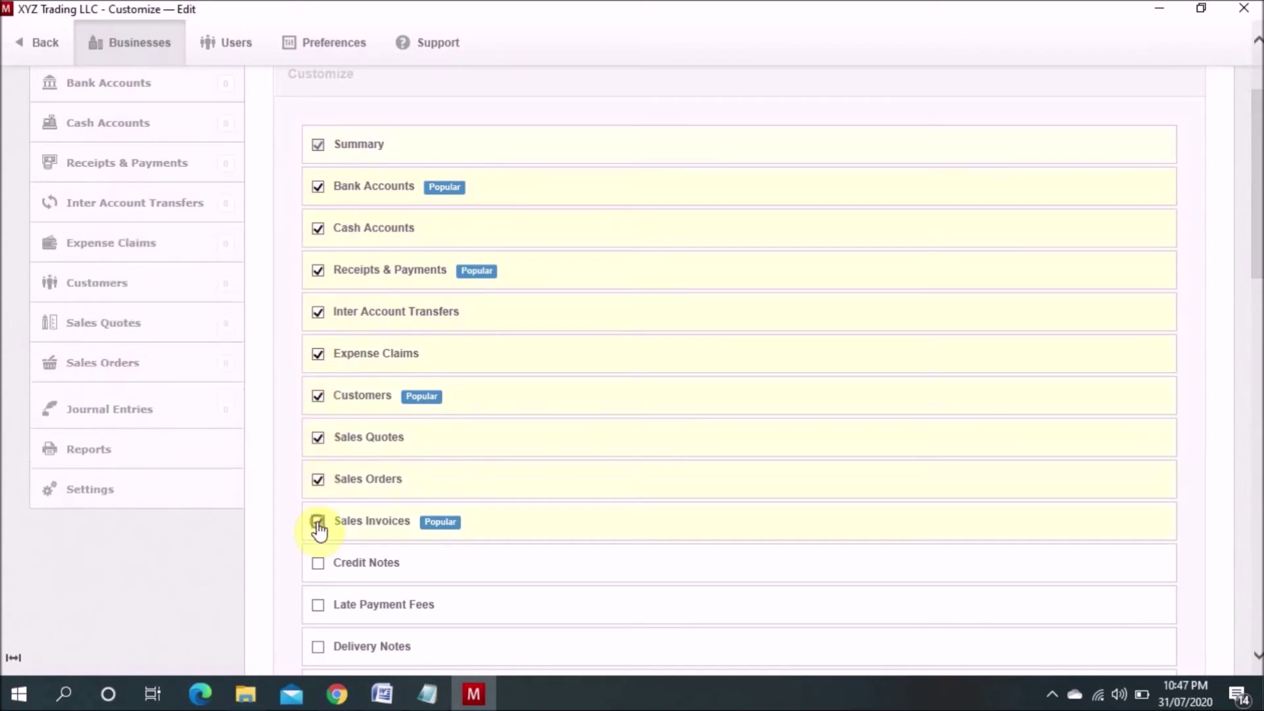
left_click(319, 565)
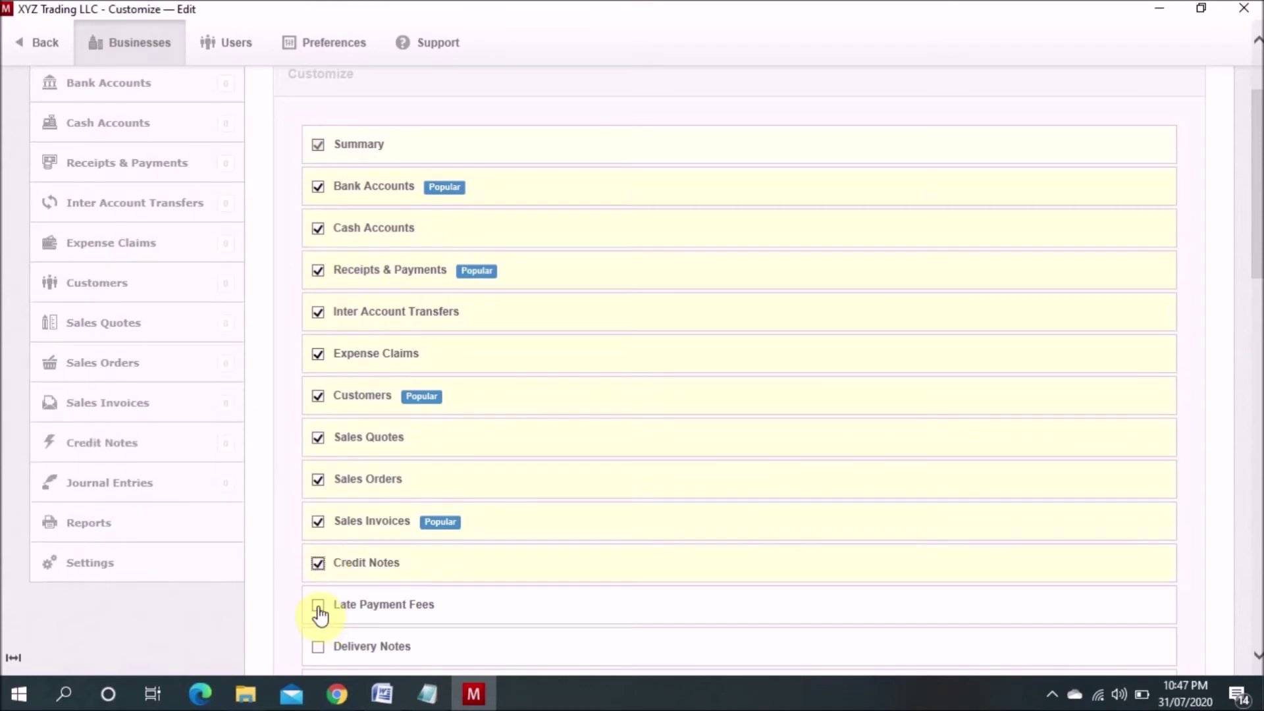
- Enable Delivery Notes, Suppliers, Purchase Quotes, Purchase Orders, Purchase Invoices and Debit Notes
left_click_drag(1254, 270, 1255, 370)
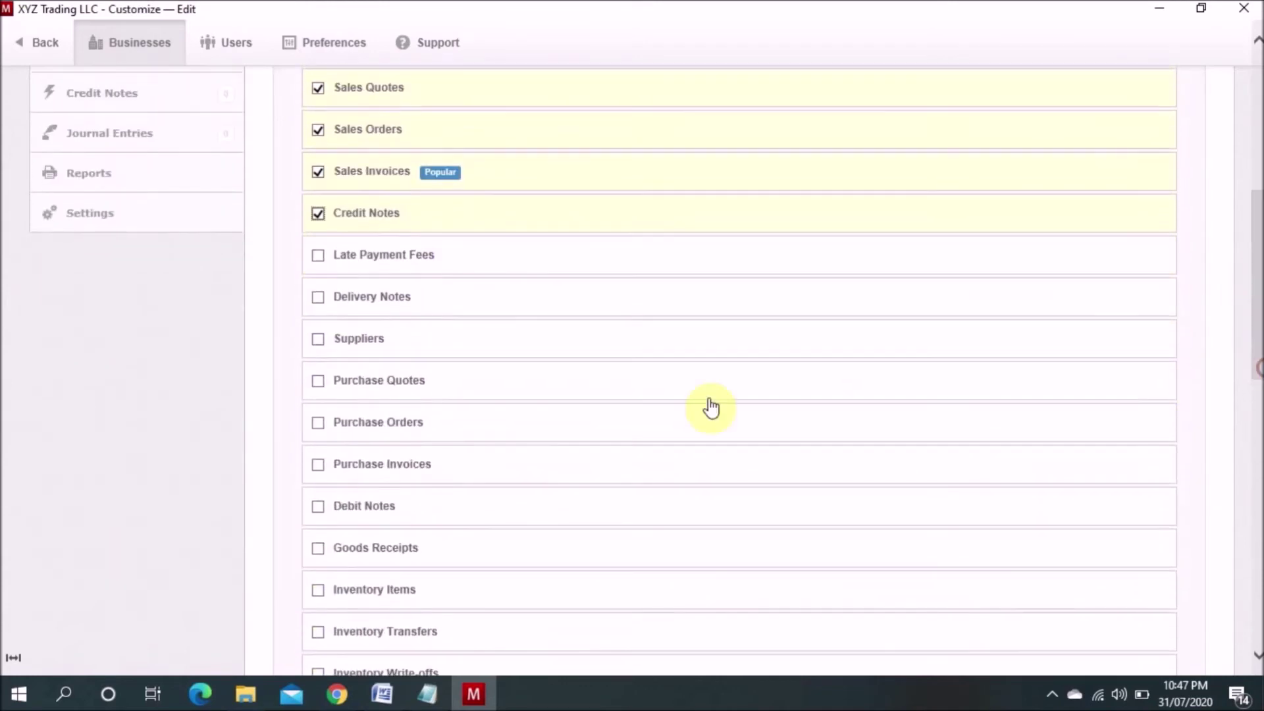
left_click(319, 299)
left_click(318, 340)
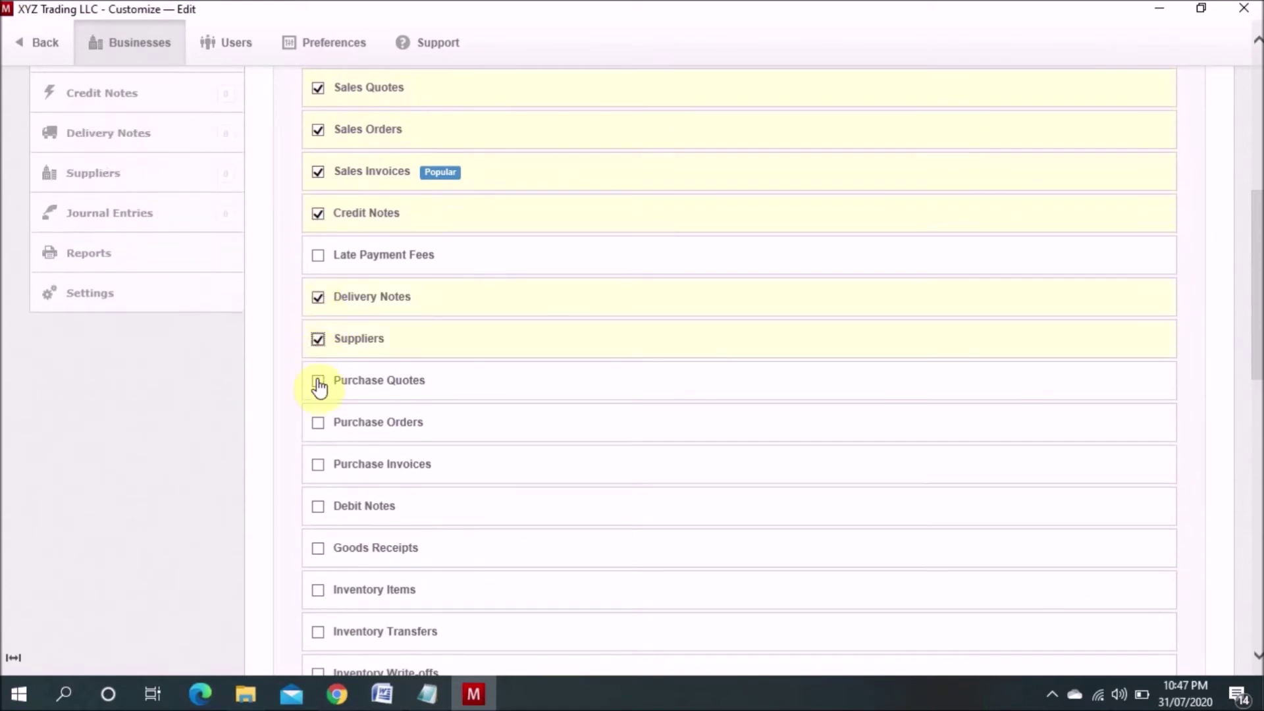
left_click(318, 383)
left_click(319, 425)
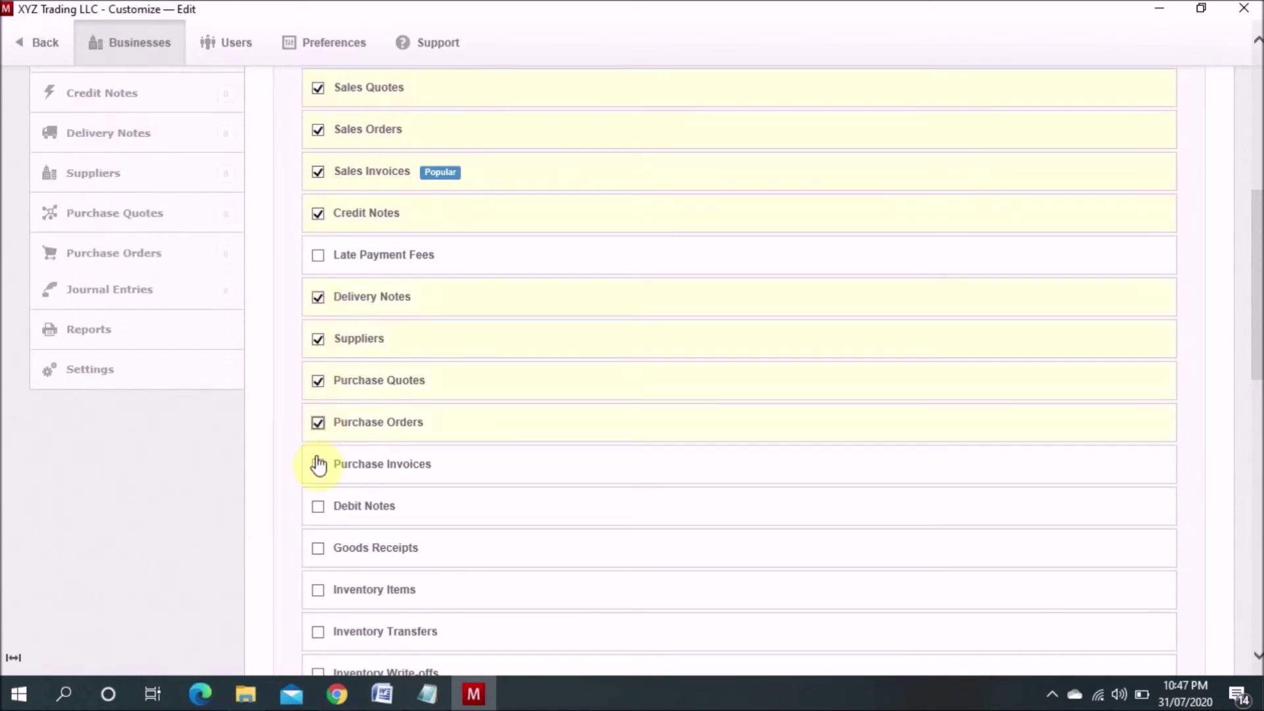
left_click(319, 465)
left_click(319, 507)
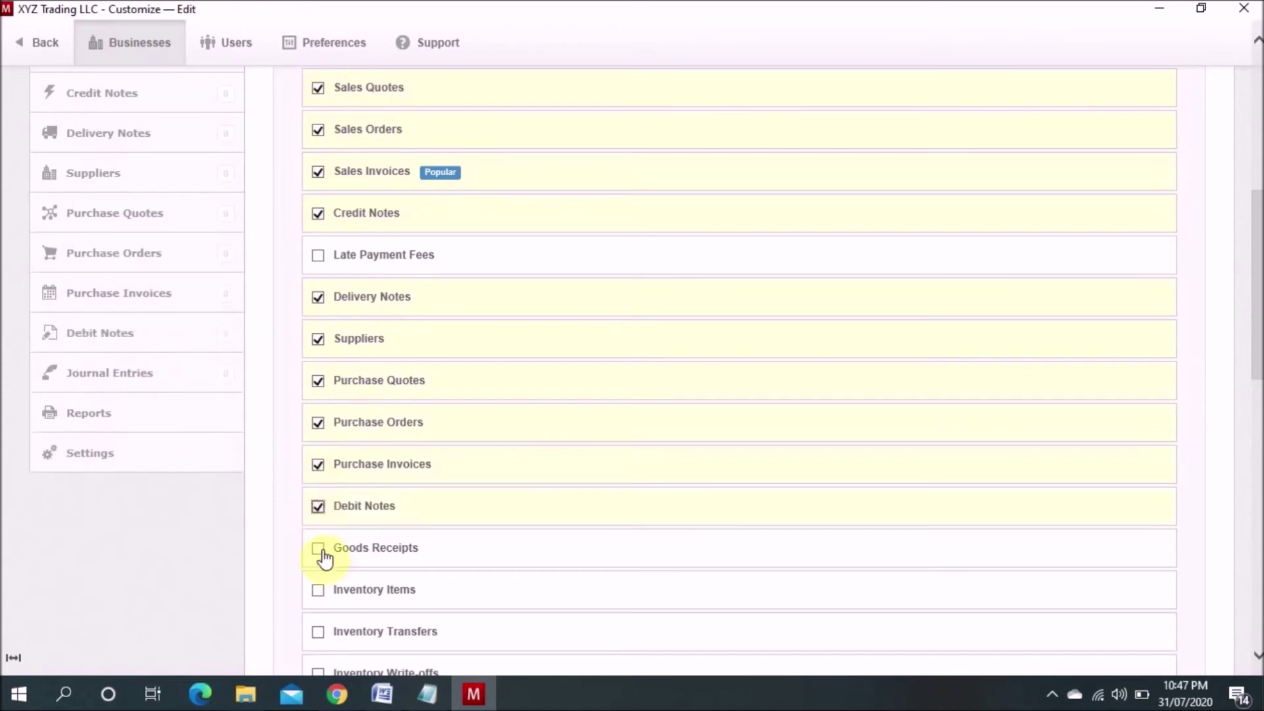
- Enable Inventory Items, Inventory Transfers, Inventory Write-offs, Employees and Payslips
left_click_drag(1254, 293, 1257, 429)
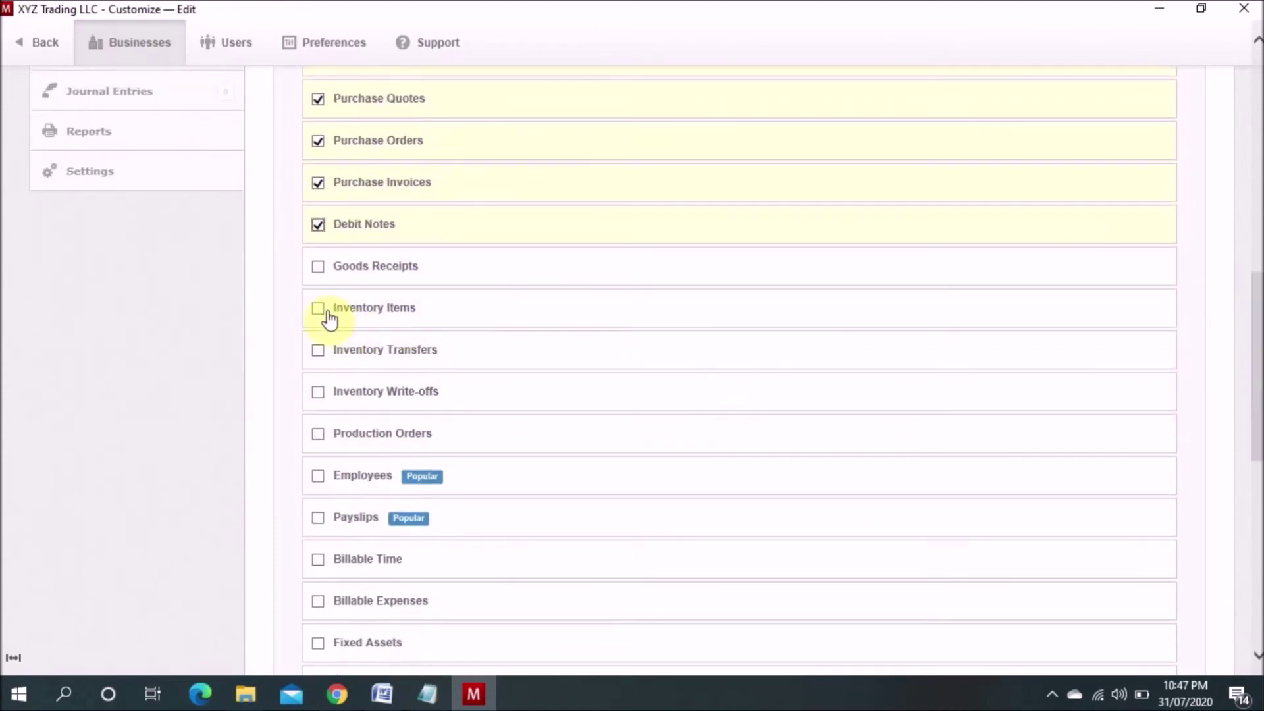
left_click(321, 310)
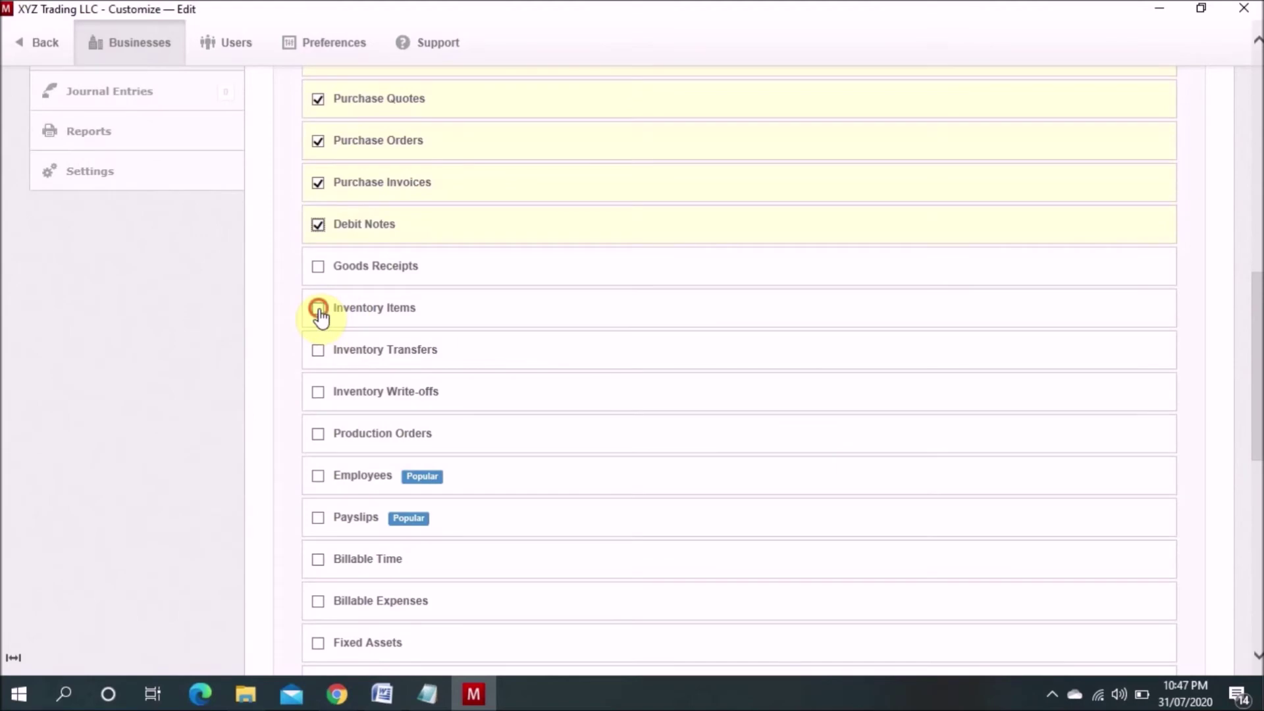
left_click(319, 355)
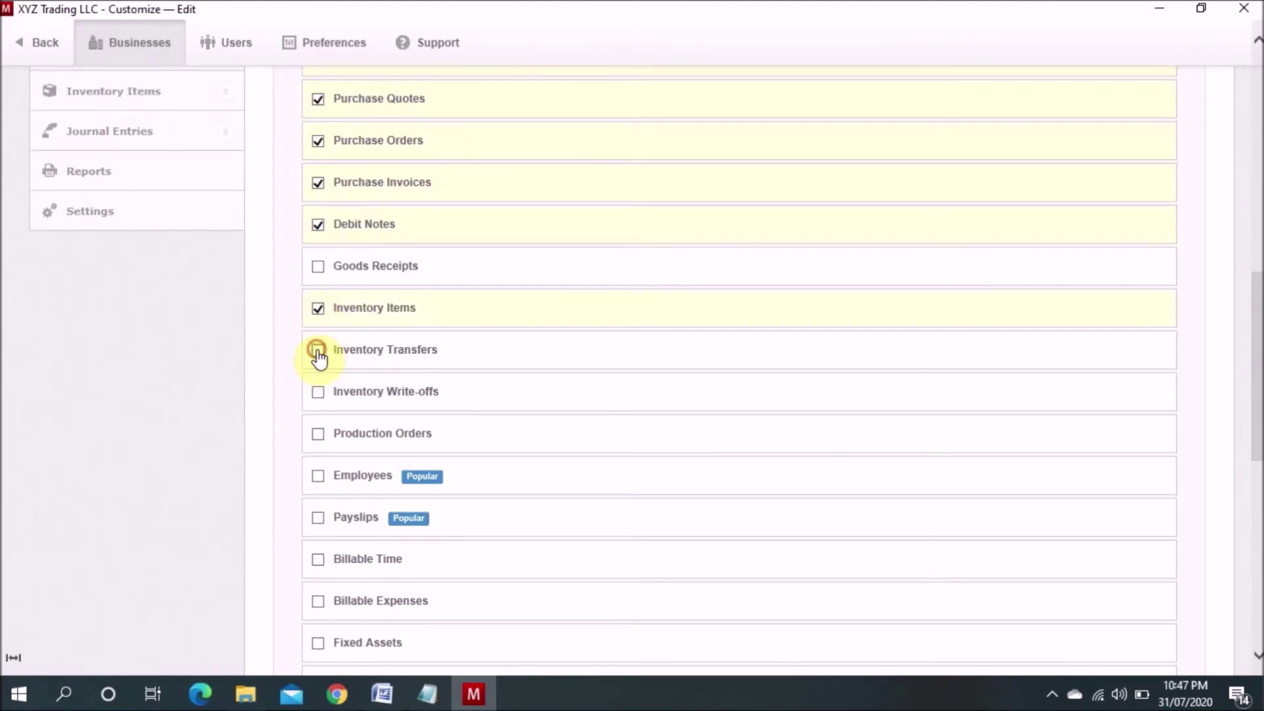
left_click(317, 394)
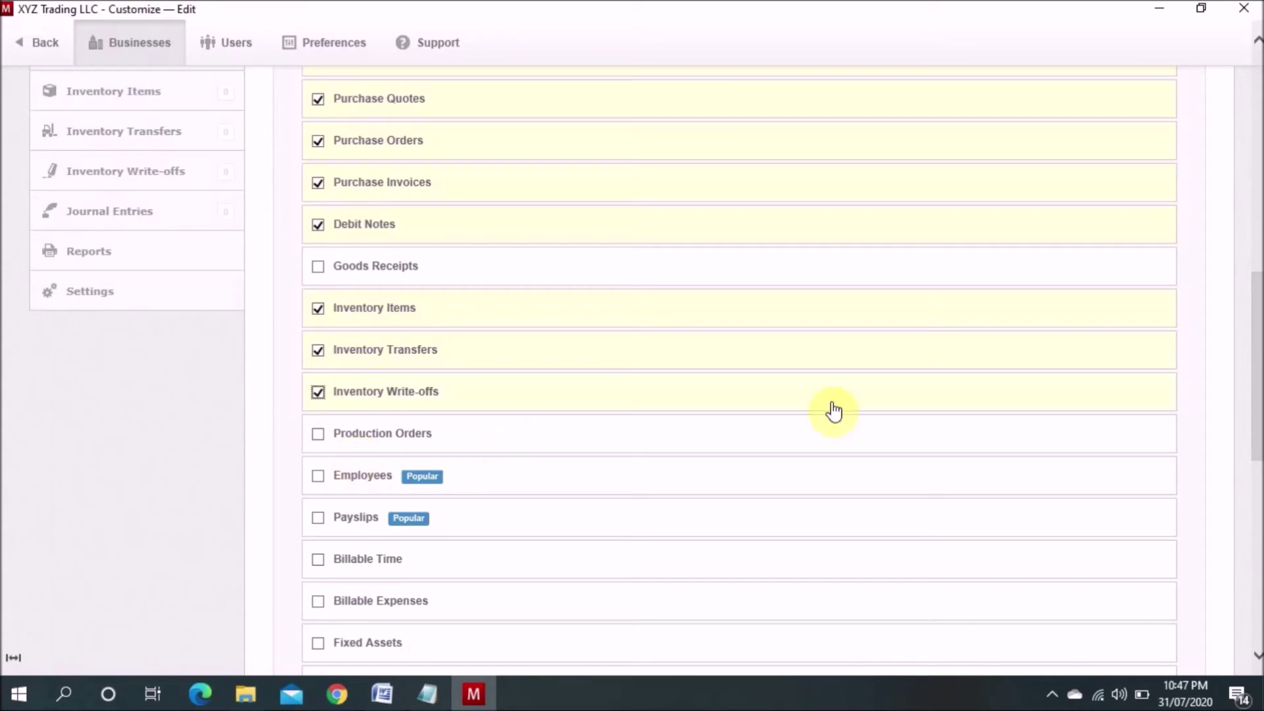
left_click_drag(1258, 345, 1254, 381)
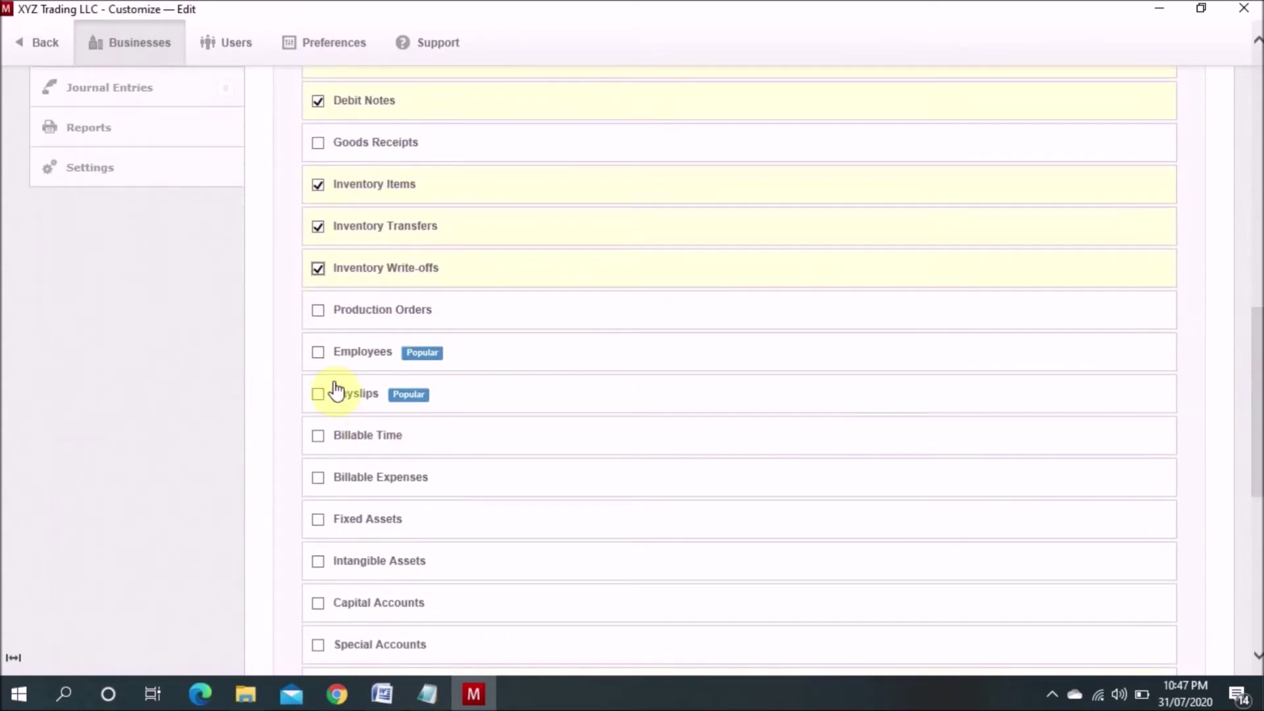
left_click(319, 353)
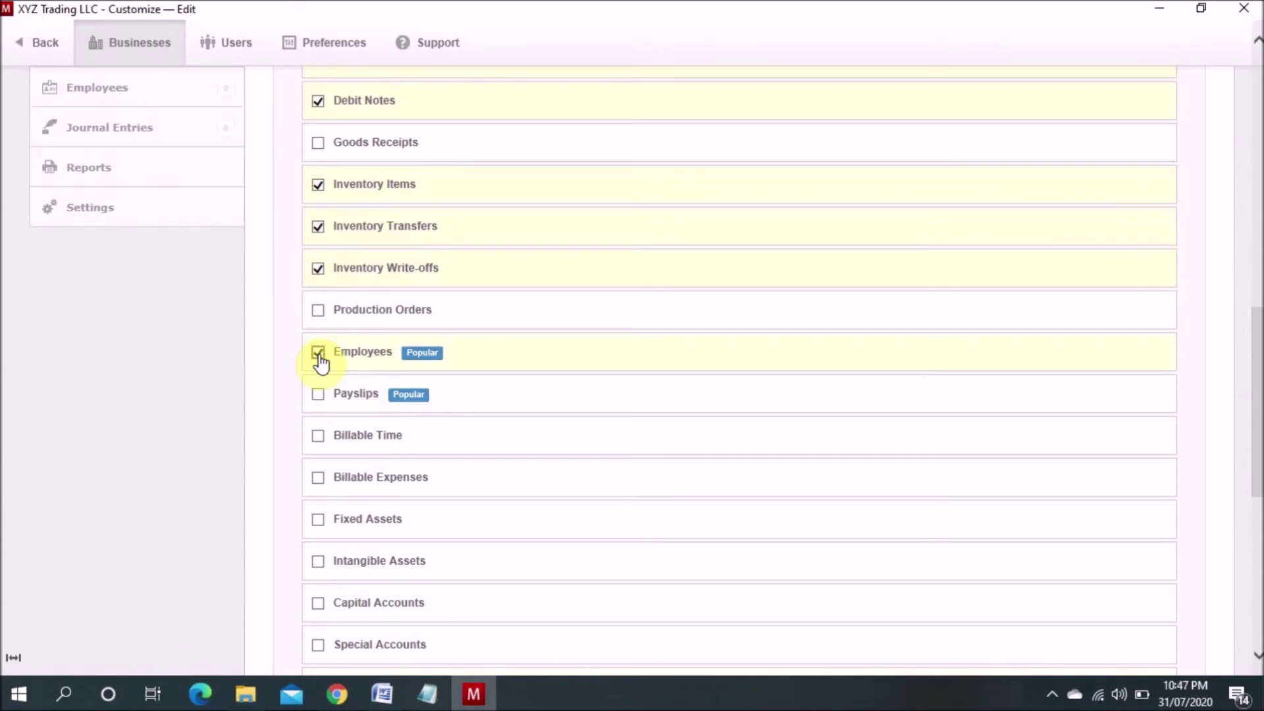
left_click(319, 397)
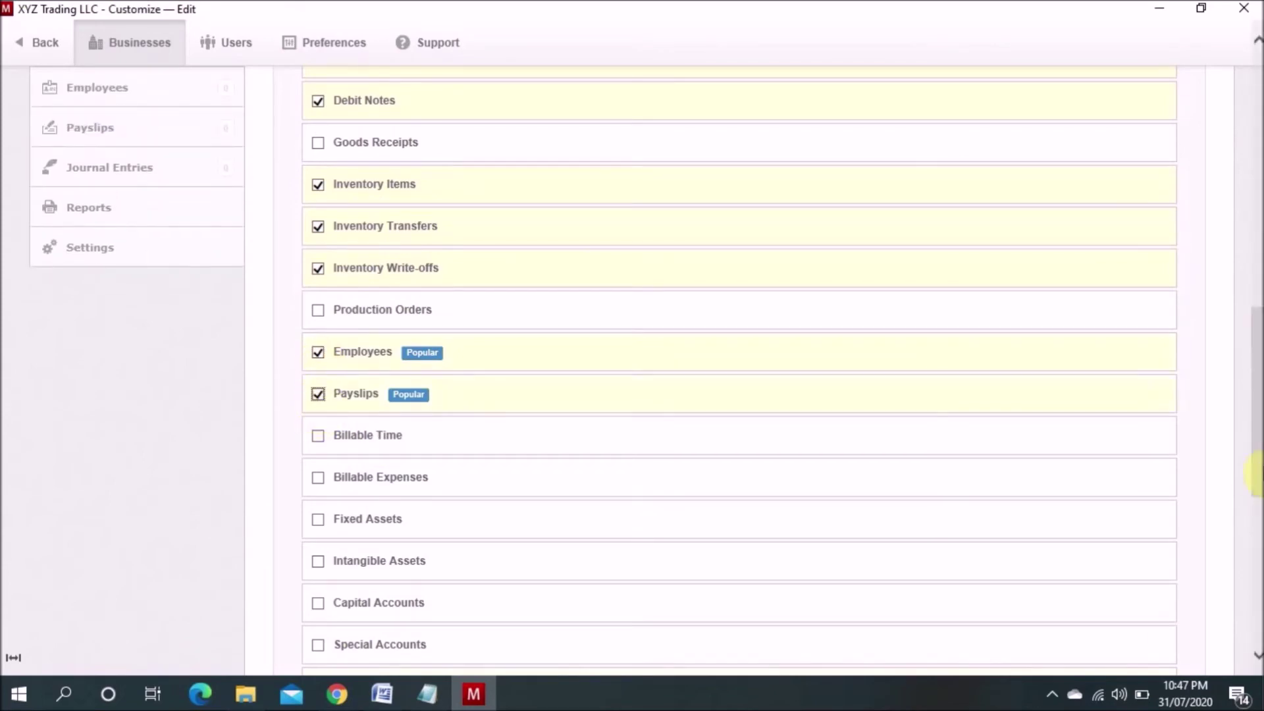
left_click_drag(1258, 461, 1258, 504)
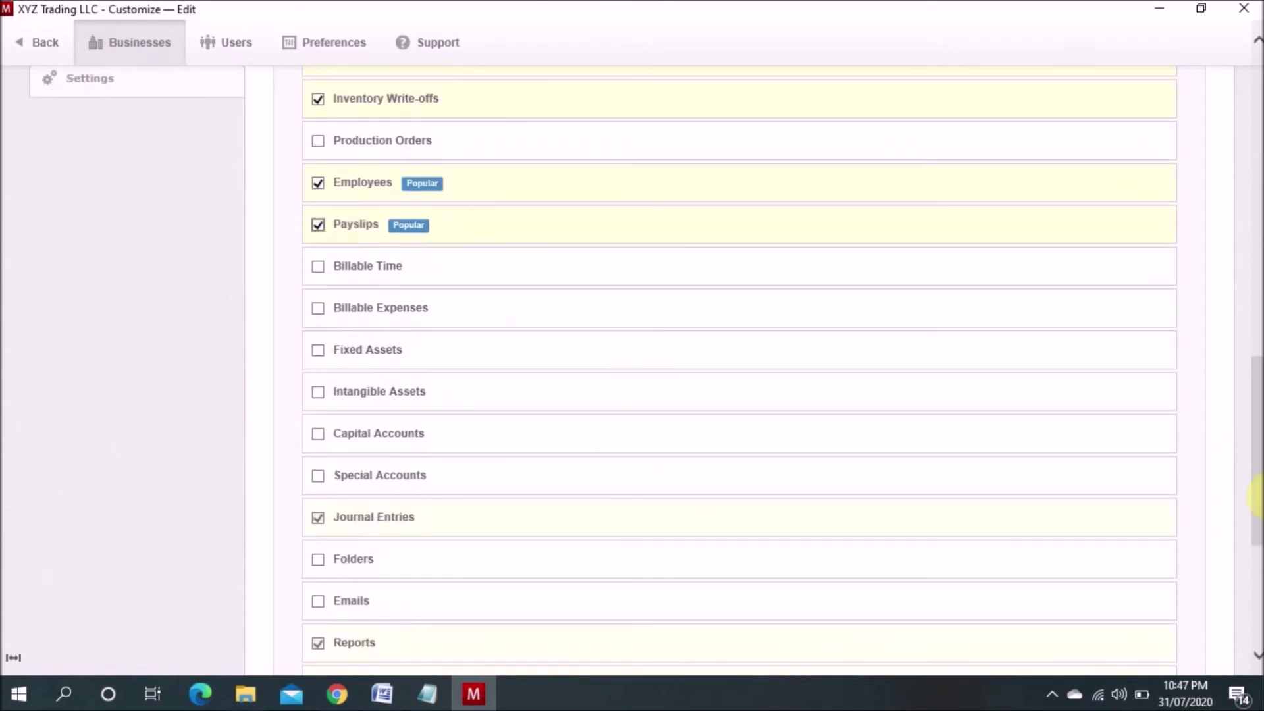
- Enable Fixed Assets, Intangible Assets, Capital Accounts, Special Accounts and Emails, then save
left_click(319, 352)
left_click(320, 397)
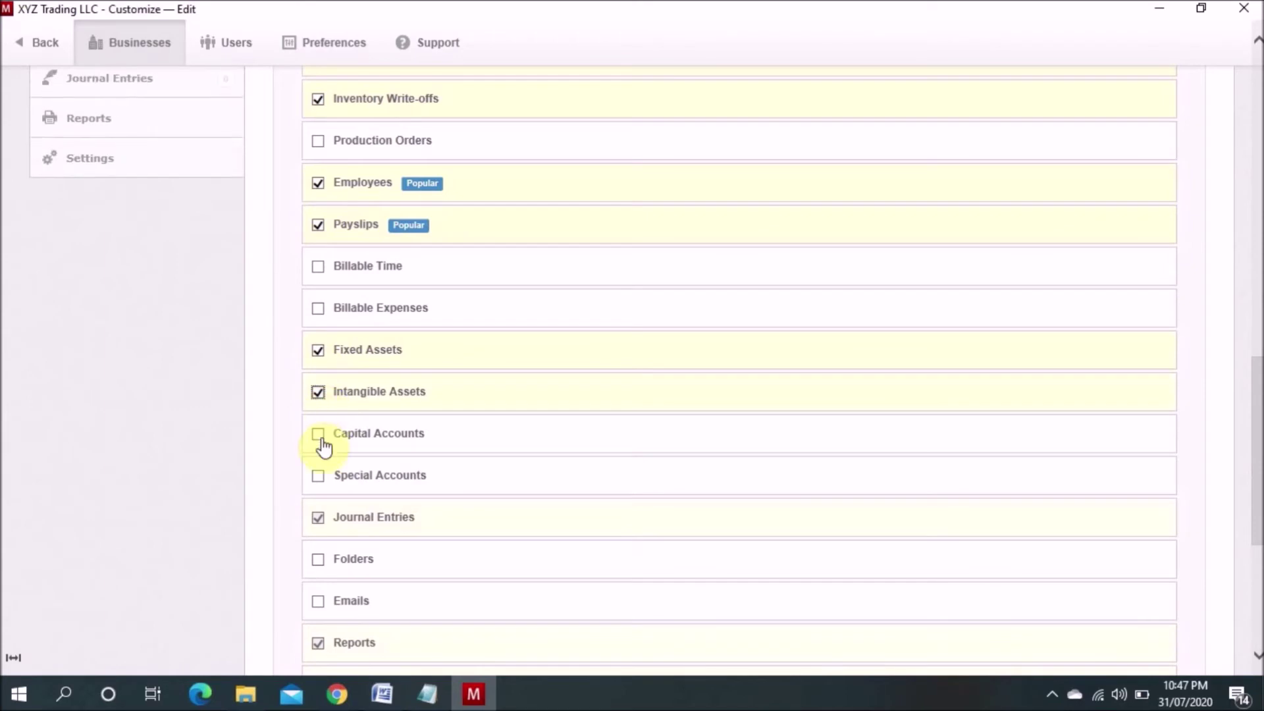
left_click(320, 438)
left_click(317, 487)
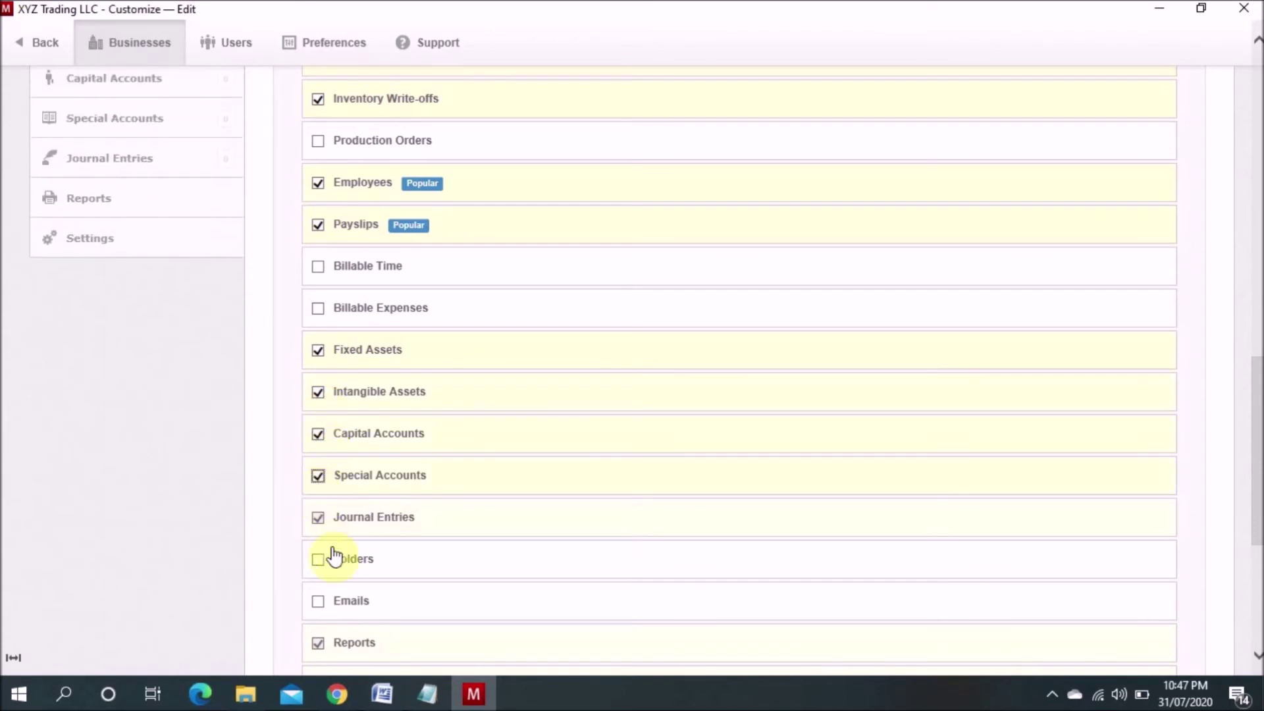
left_click(313, 599)
left_click_drag(1257, 523, 1259, 567)
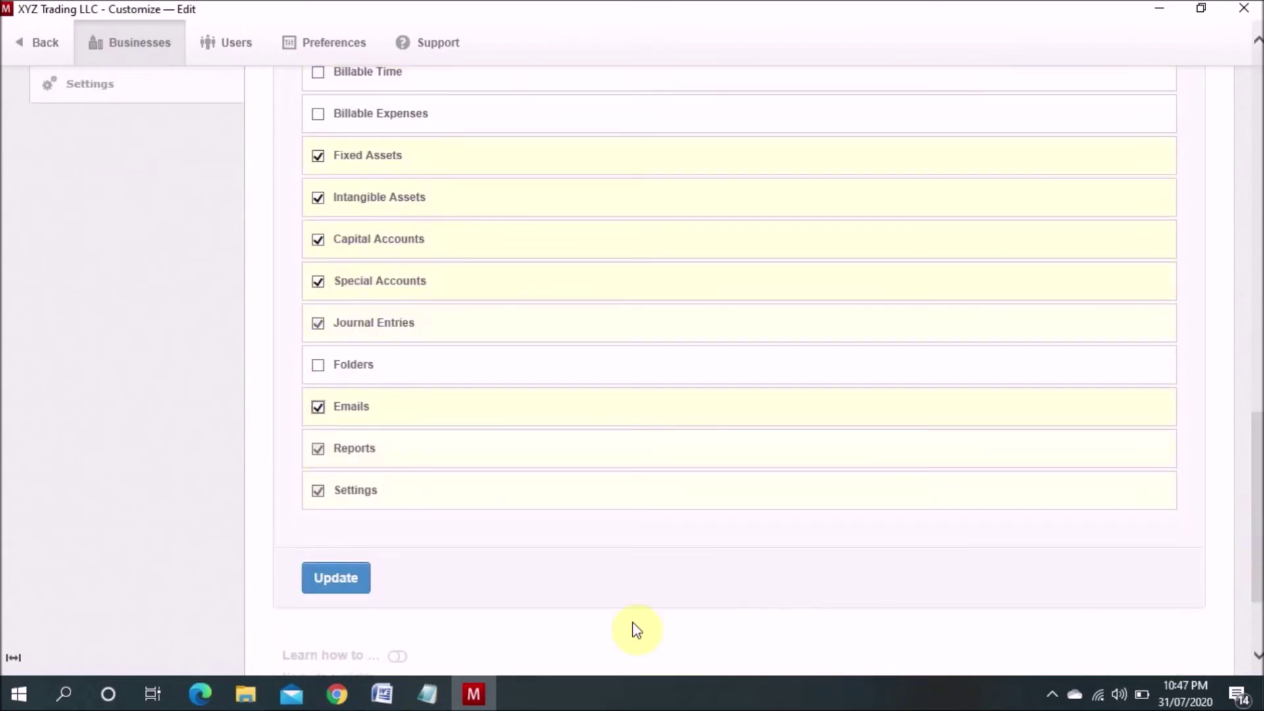
left_click(319, 584)
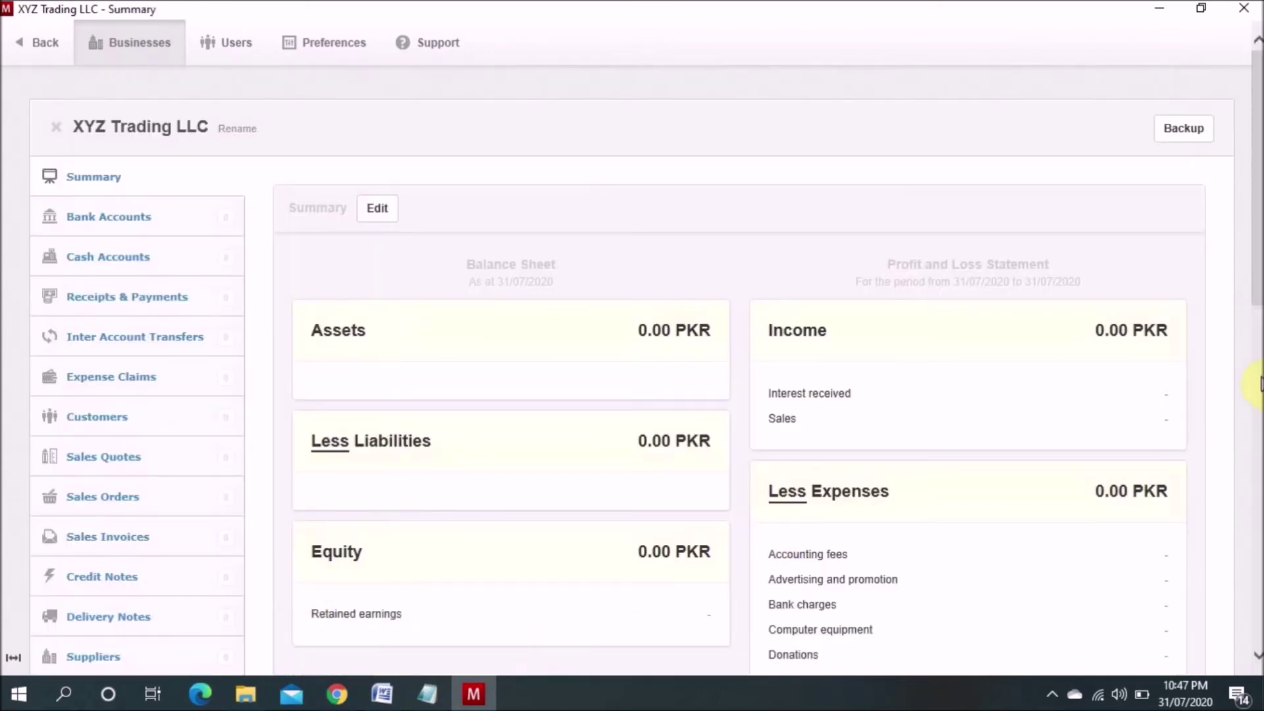
mouse_move(1258, 308)
left_mouse_down()
mouse_move(1256, 540)
mouse_move(1258, 290)
left_mouse_up()
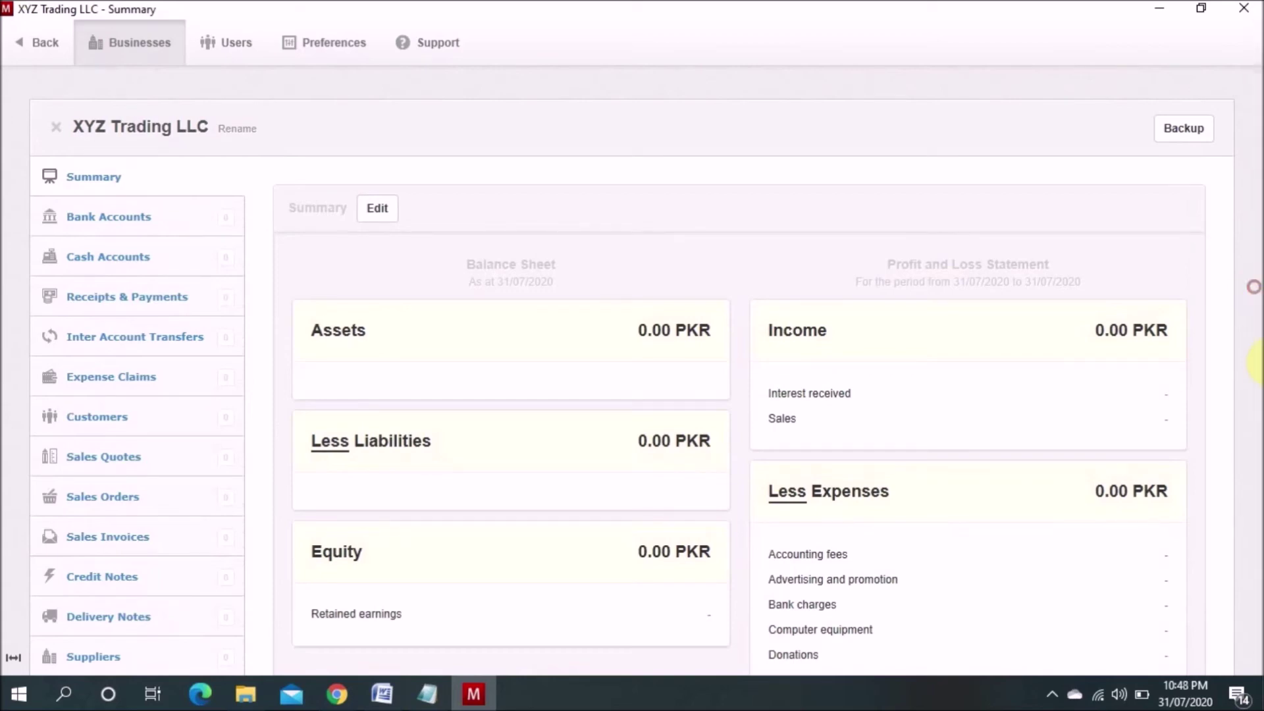
left_click_drag(1255, 283, 1257, 382)
left_click_drag(1258, 321, 1254, 434)
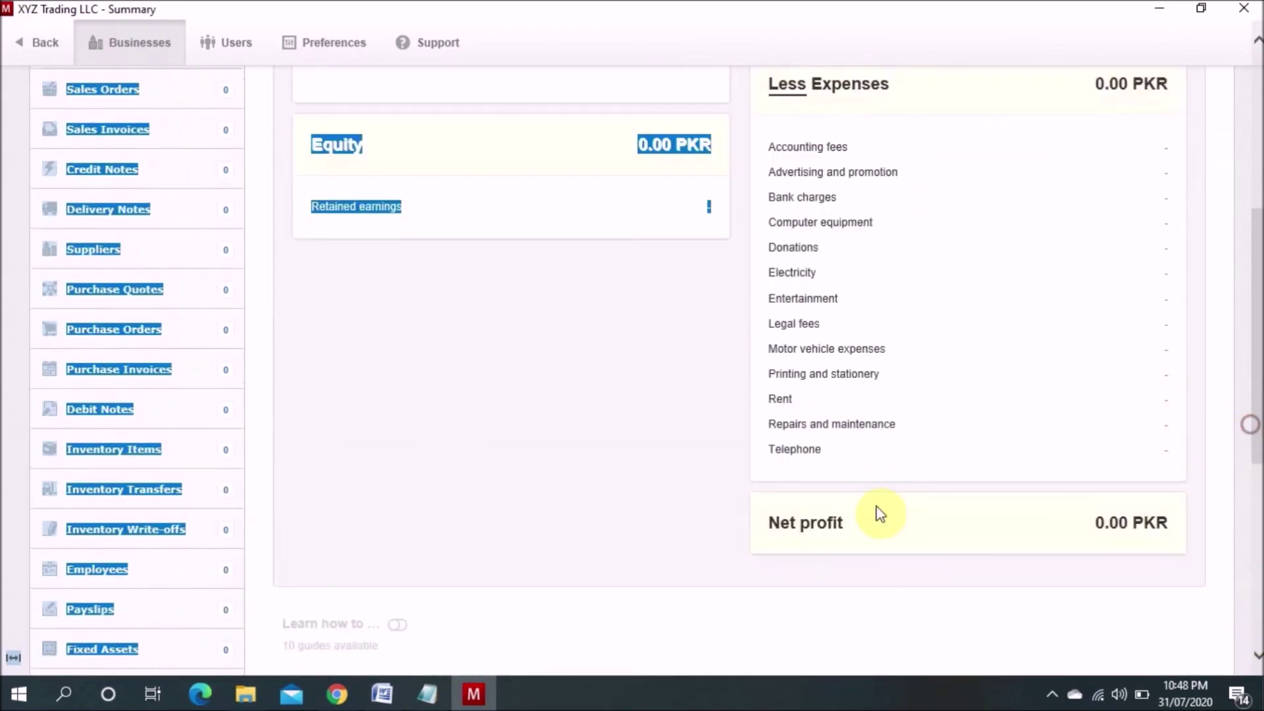
left_click(504, 485)
left_click_drag(1254, 382, 1255, 204)
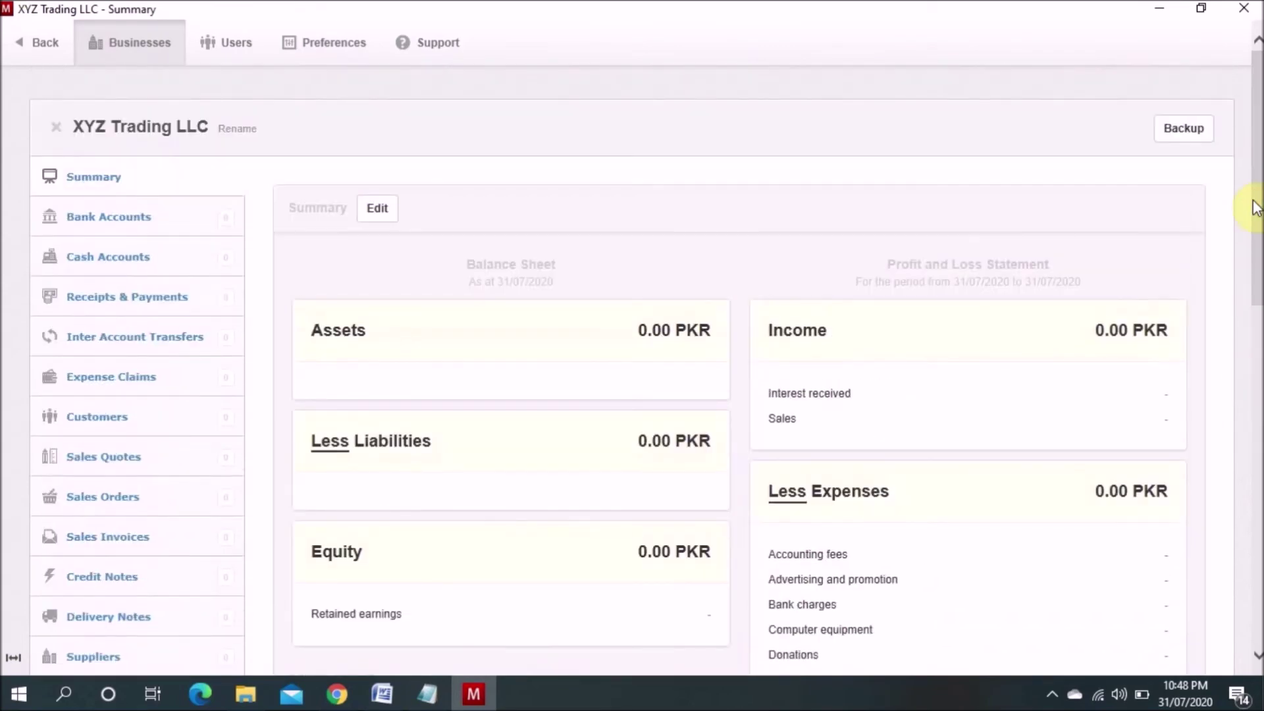
left_click_drag(1257, 209, 1258, 237)
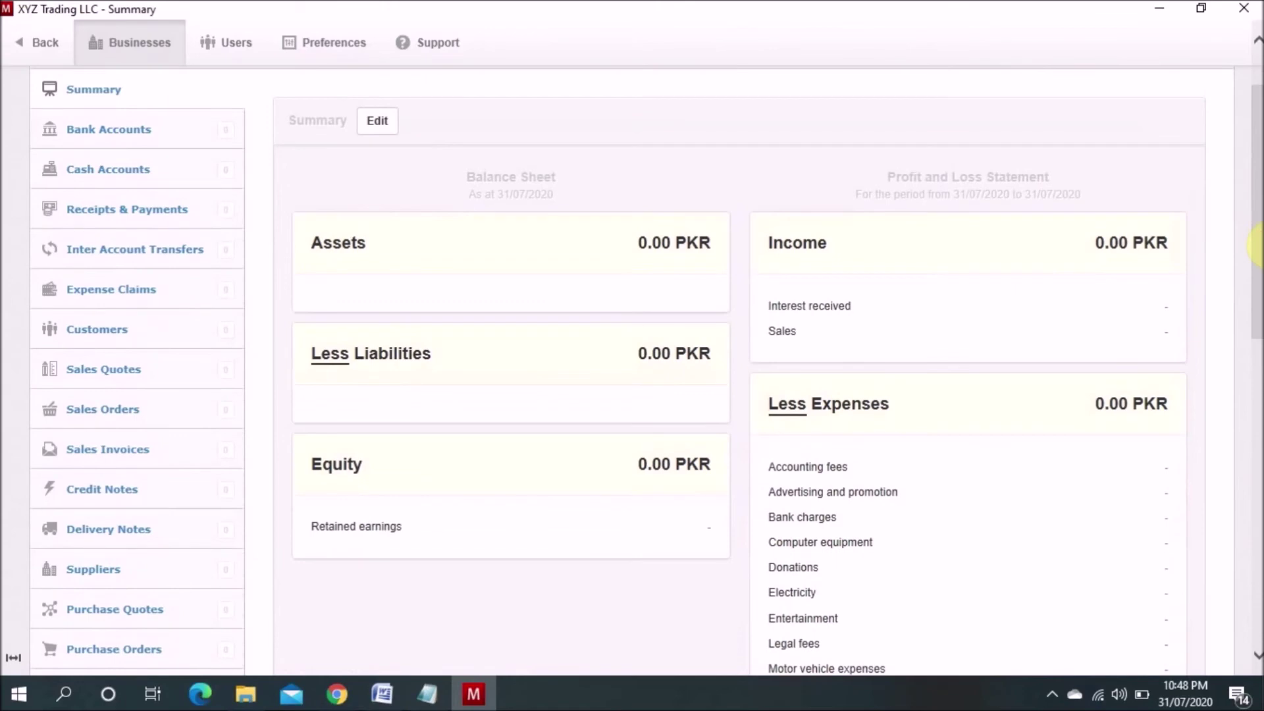
left_click_drag(1258, 233, 1257, 197)
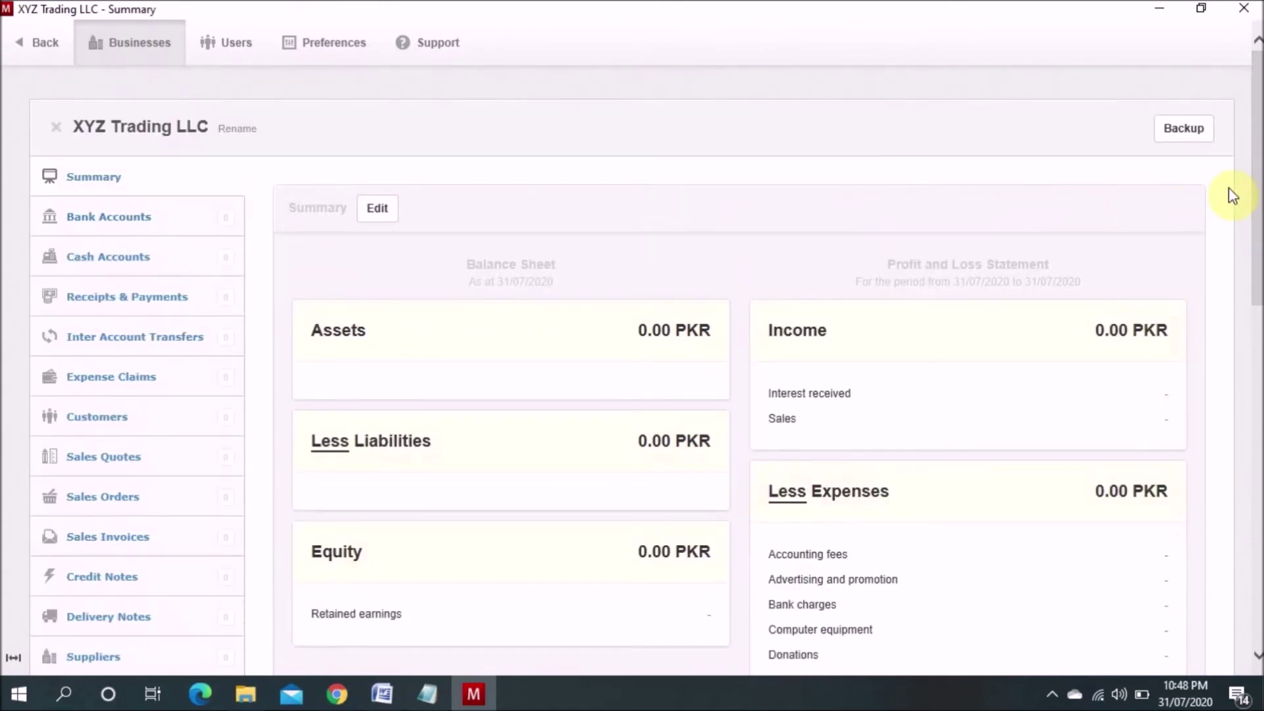
scroll(1257, 217, "down", 10)
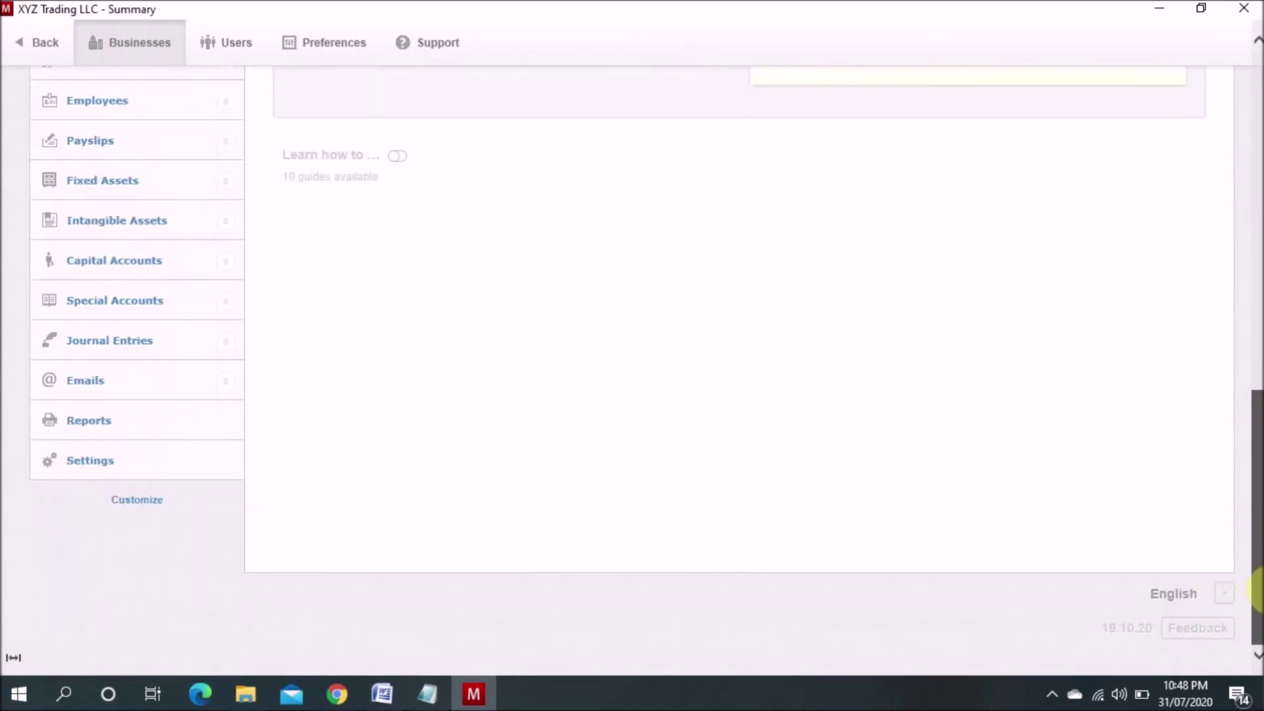
- Go to the business Settings page and open Custom Fields
left_click(106, 469)
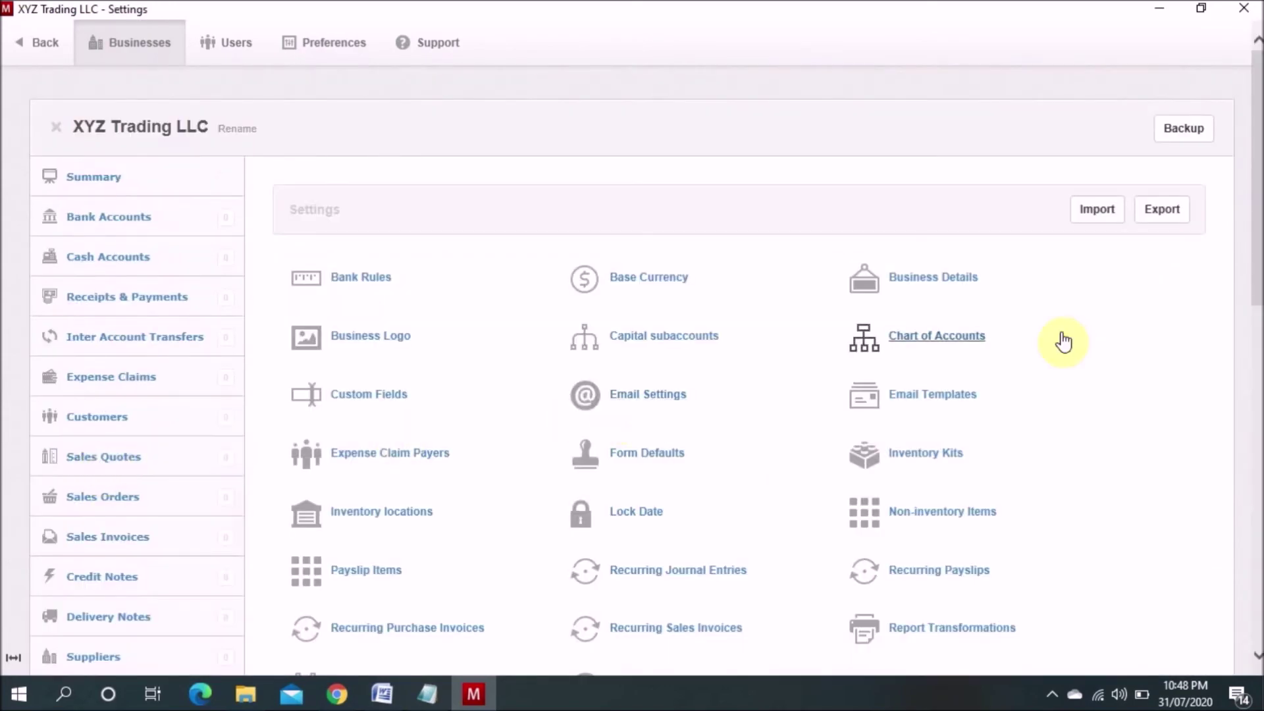
scroll(1256, 297, "down", 3)
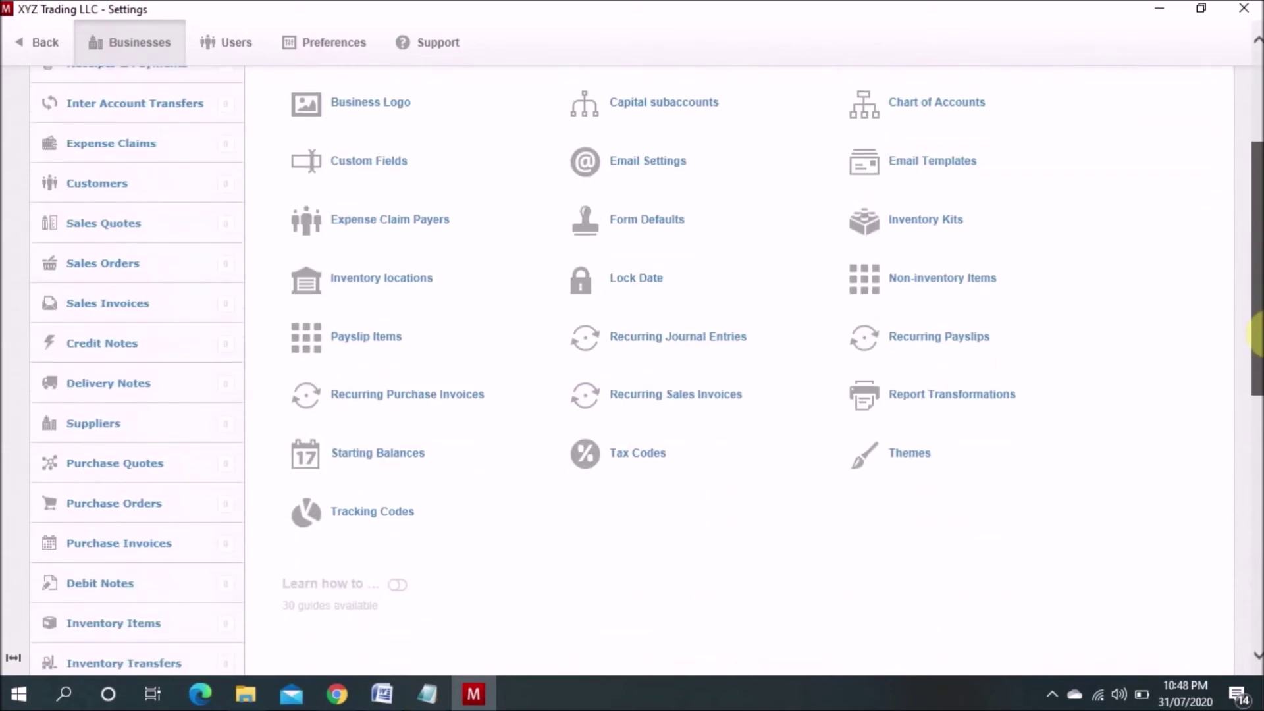
left_click_drag(1258, 326, 1258, 234)
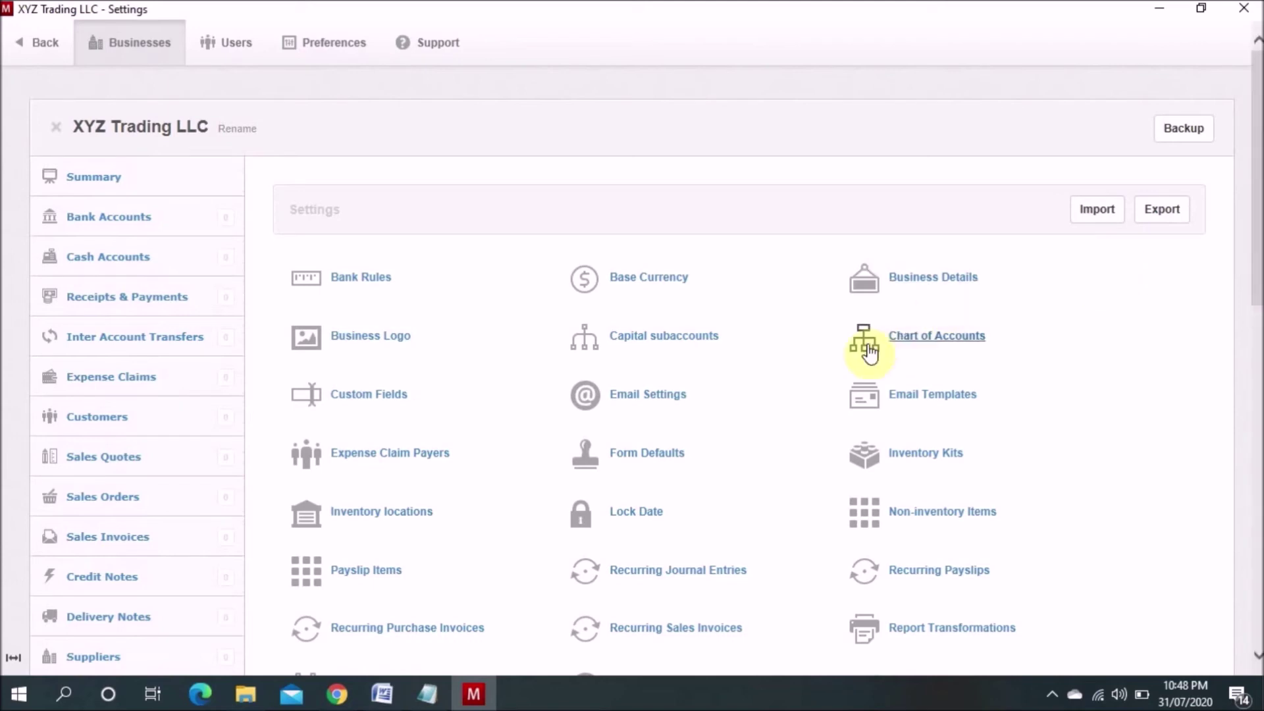
left_click(372, 402)
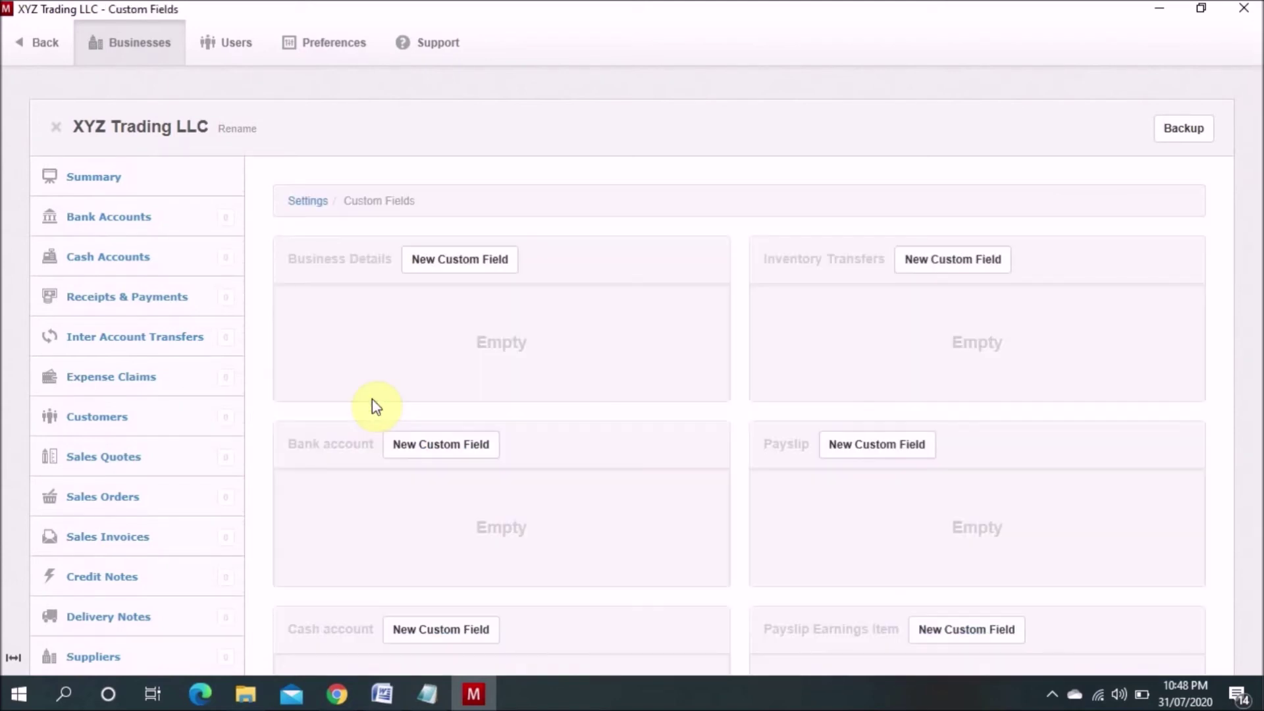
mouse_move(1258, 132)
left_mouse_down()
mouse_move(1258, 520)
mouse_move(1242, 127)
left_mouse_up()
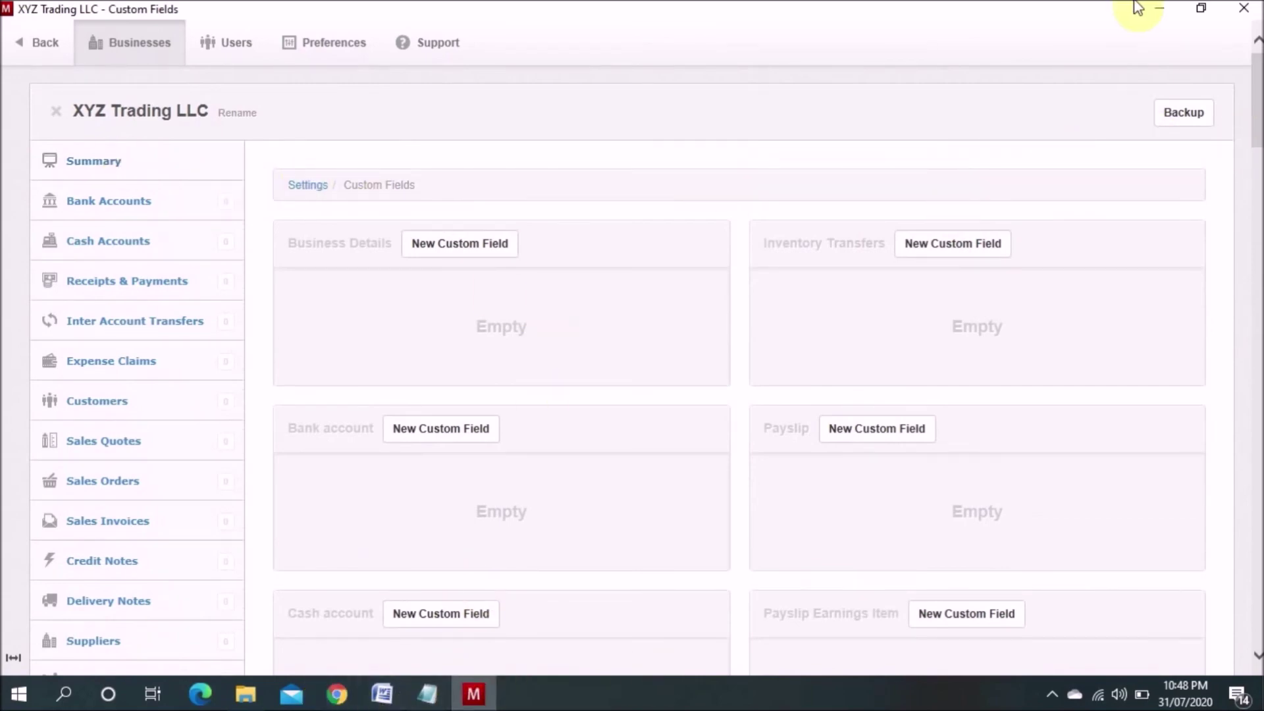
left_click(1159, 9)
left_click(1159, 9)
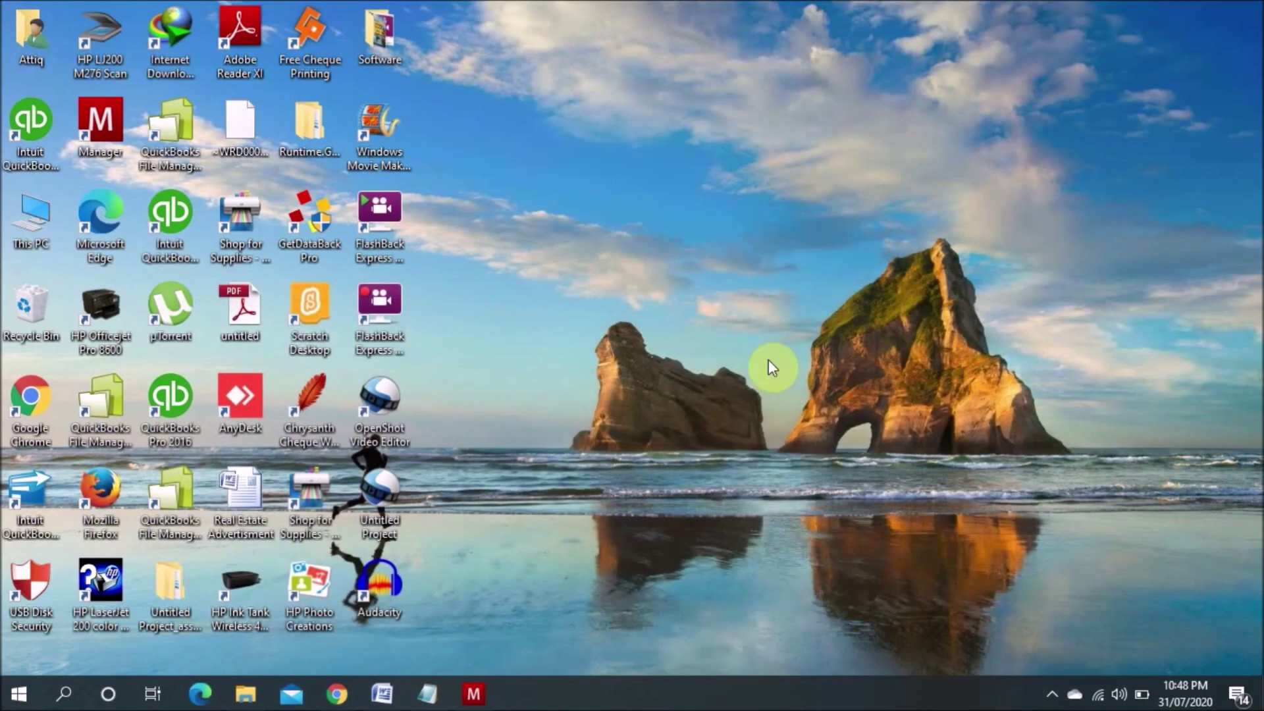
left_click(475, 693)
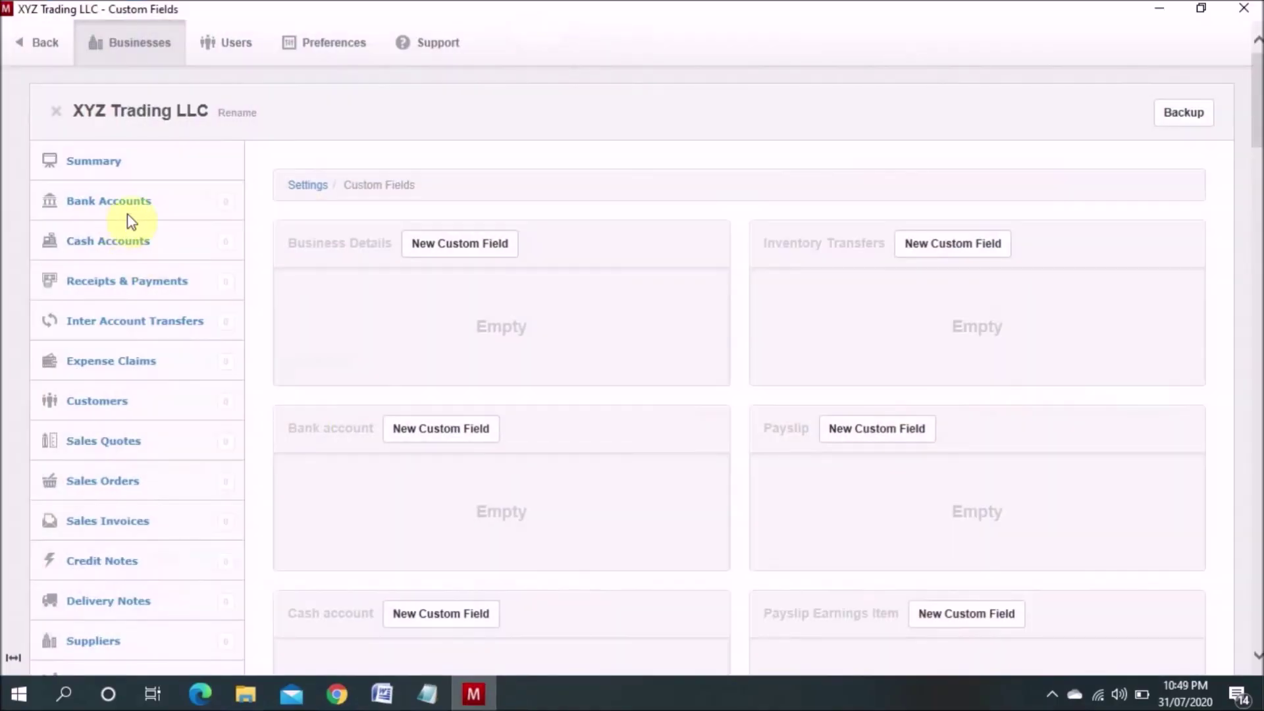
- Review the Capital subaccounts (Drawings, Funds contributed, Share of profit), then return to Settings
left_click(298, 187)
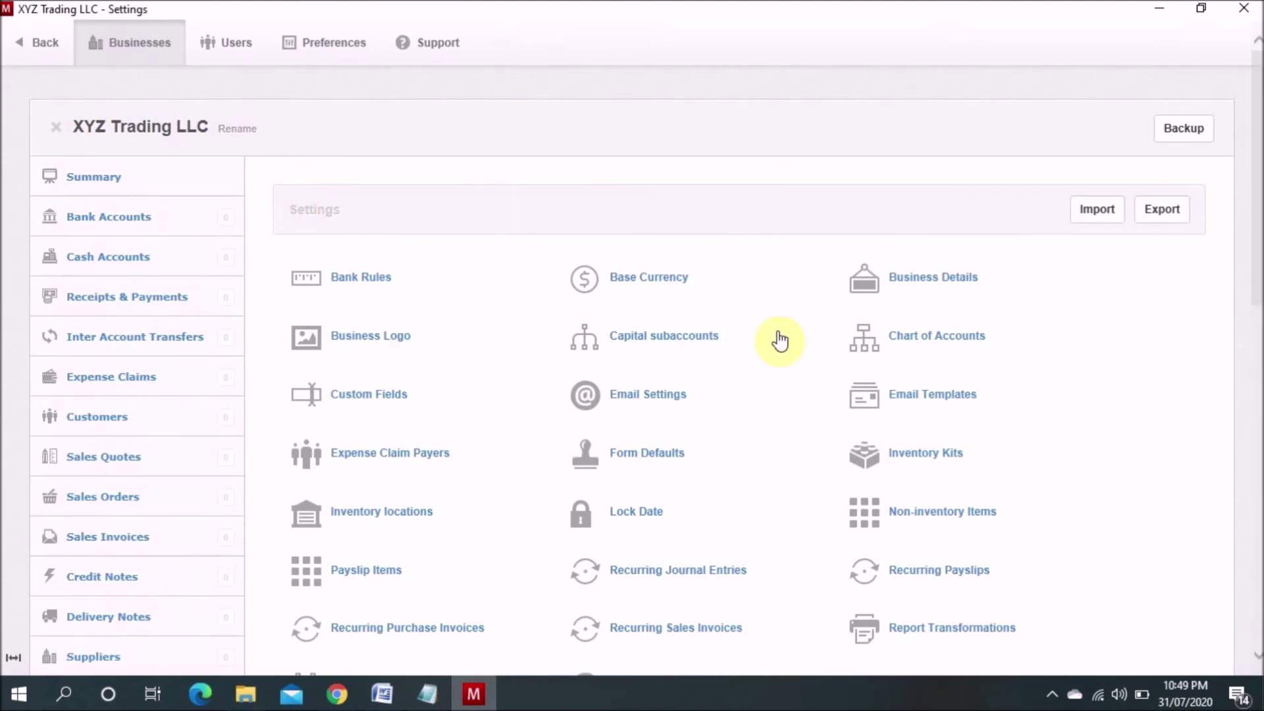
left_click(659, 341)
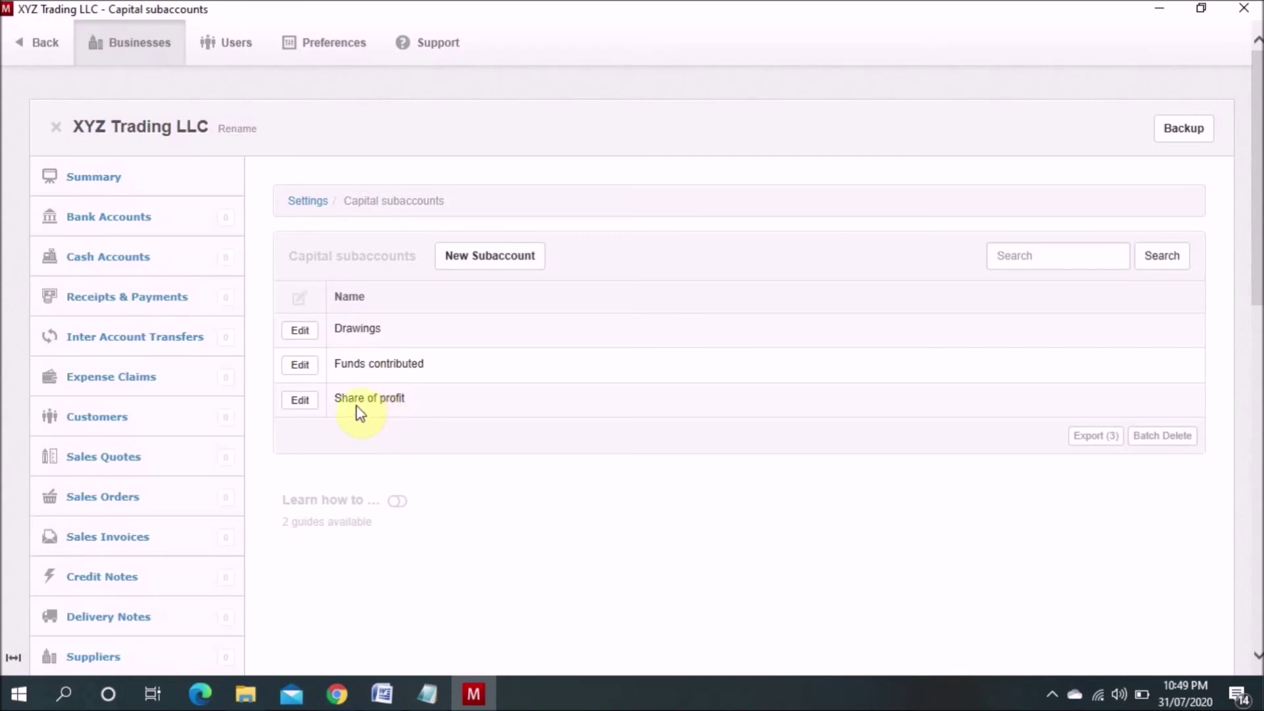
left_click(45, 53)
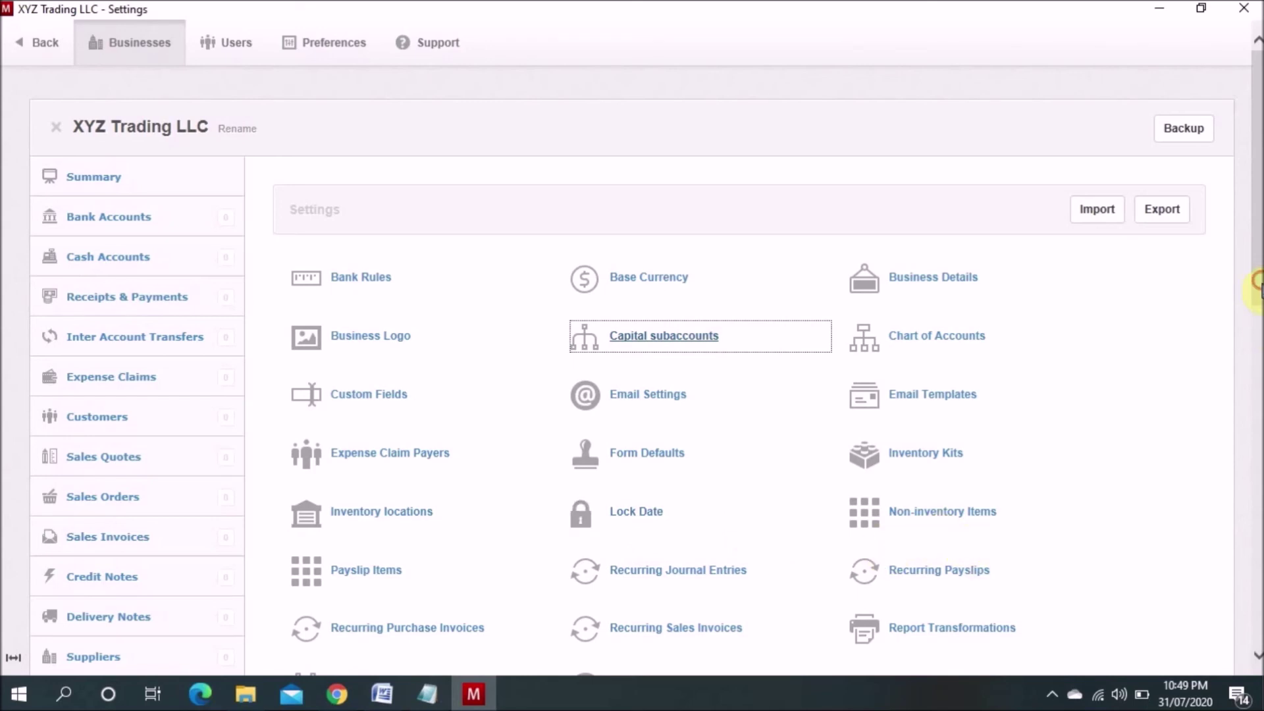
left_click_drag(1256, 273, 1258, 330)
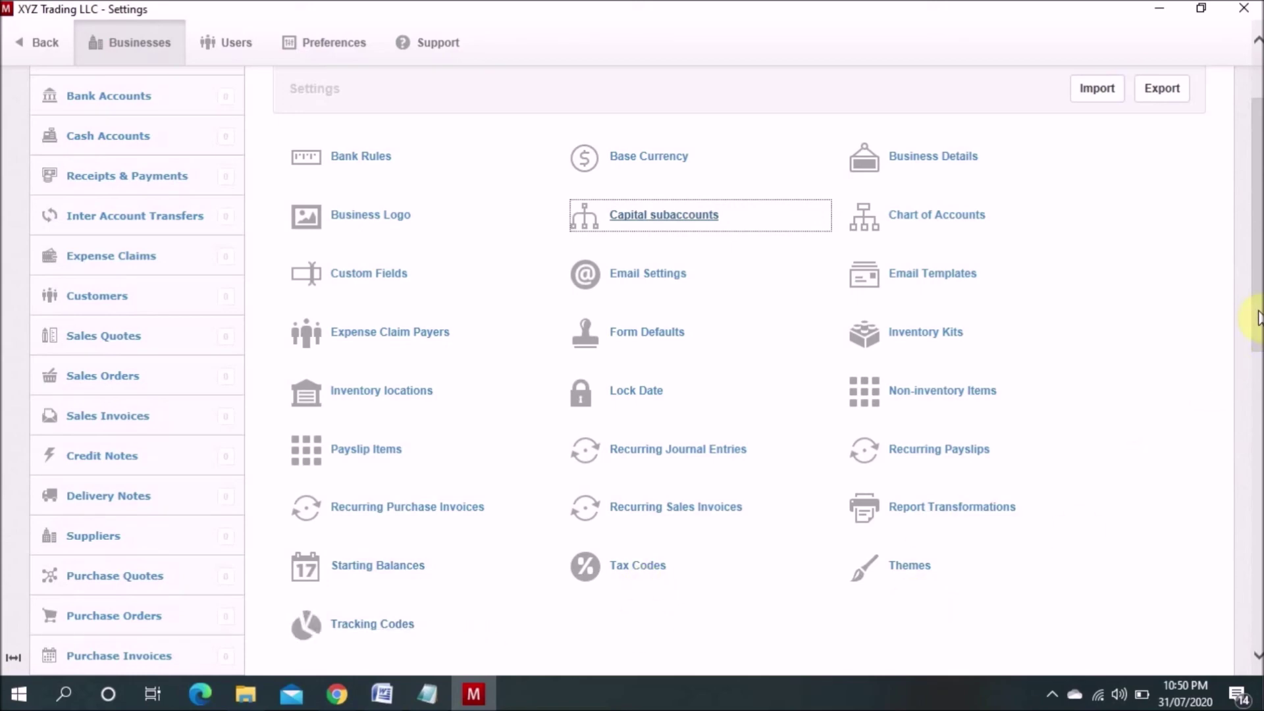
- Scroll the Settings page, then minimize Manager from the taskbar to reveal the Windows desktop
left_click_drag(1258, 319, 1258, 250)
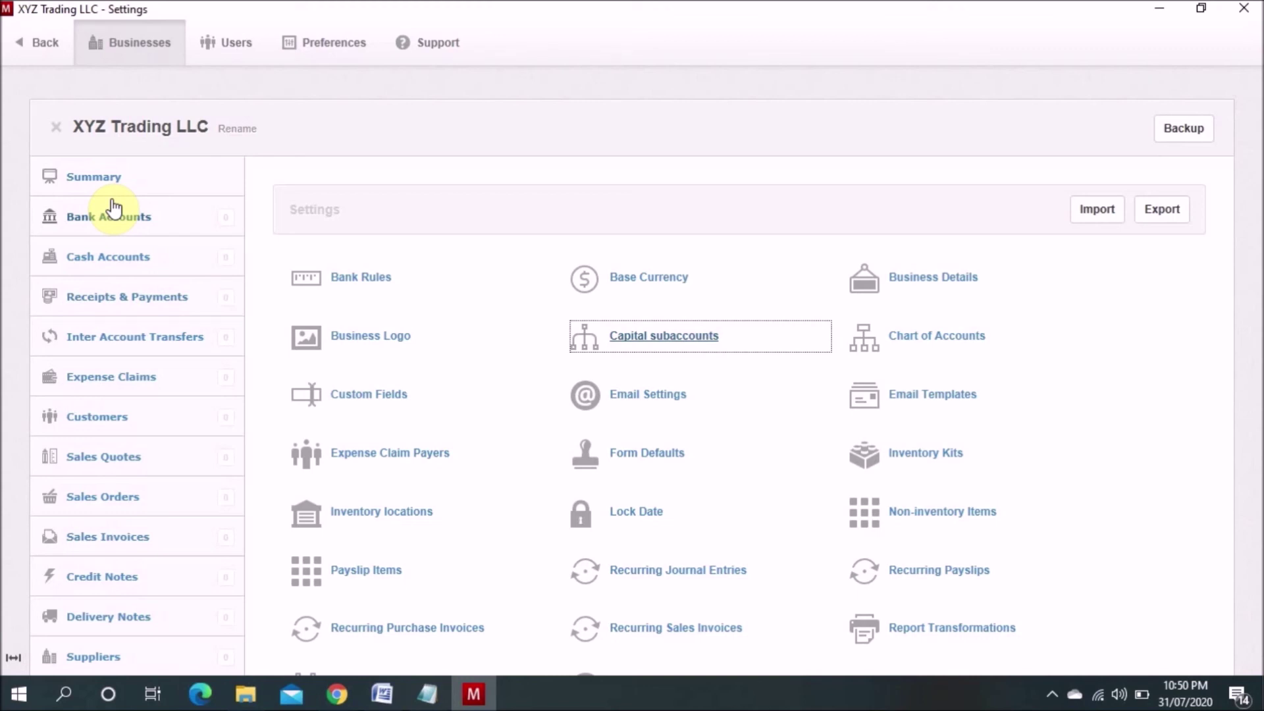
left_click(478, 699)
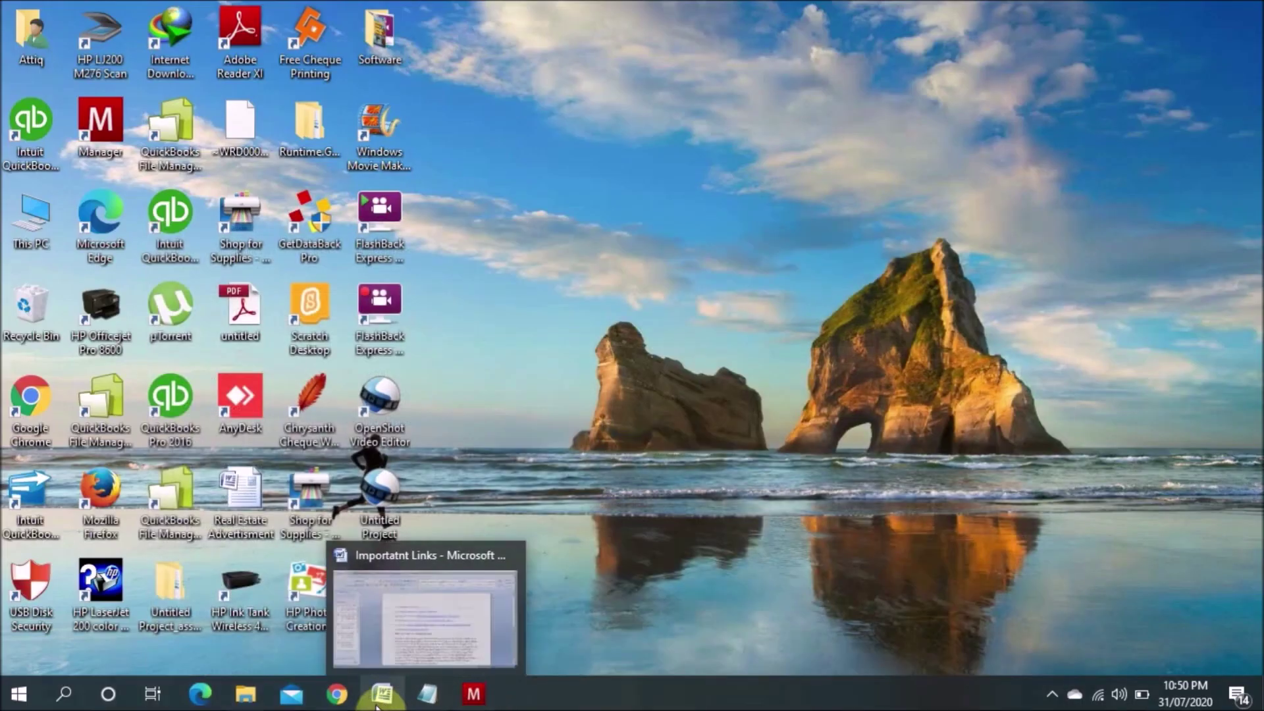